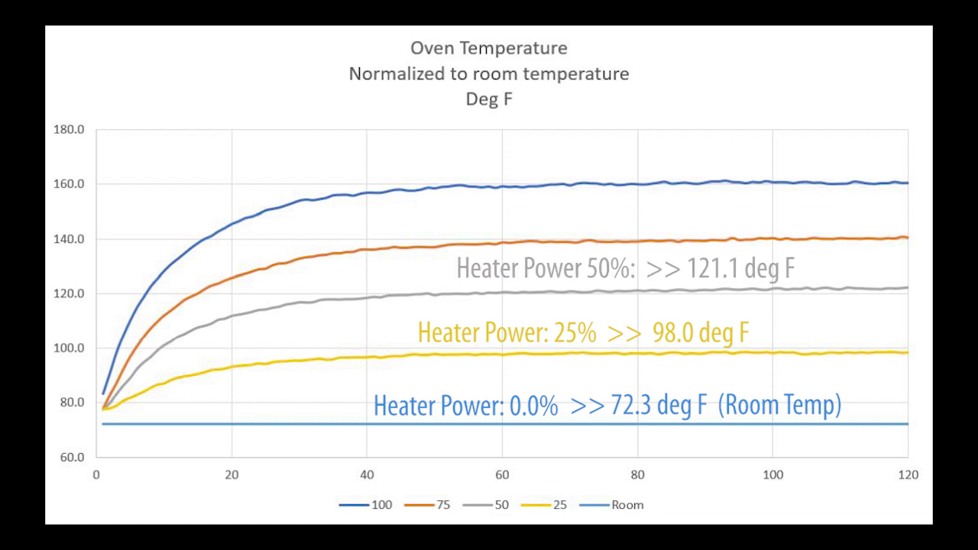
# - Advance the oven slide to reveal the 50% and 75% steady temperatures, then highlight the 0%/100% values and 72.3 °F room temperature
pyautogui.press('Right')
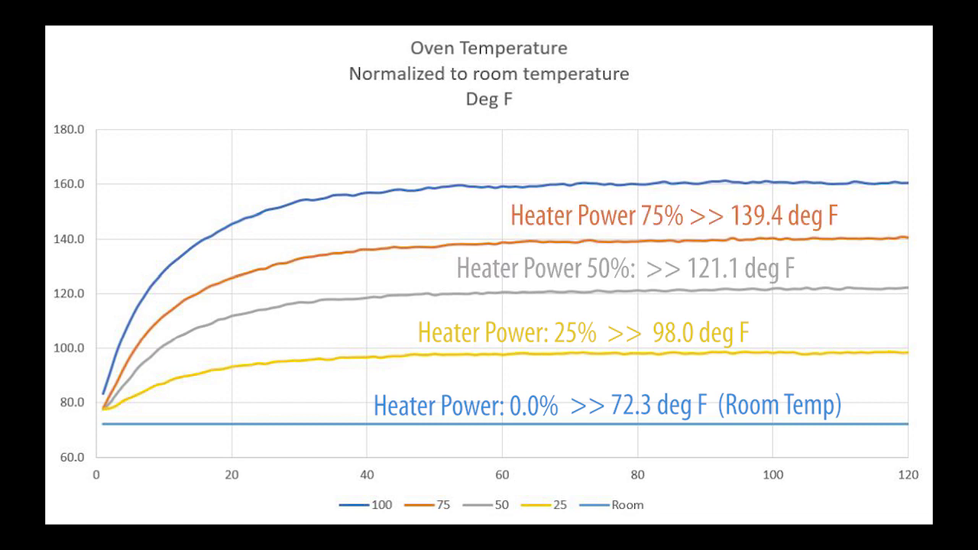
pyautogui.press('Right')
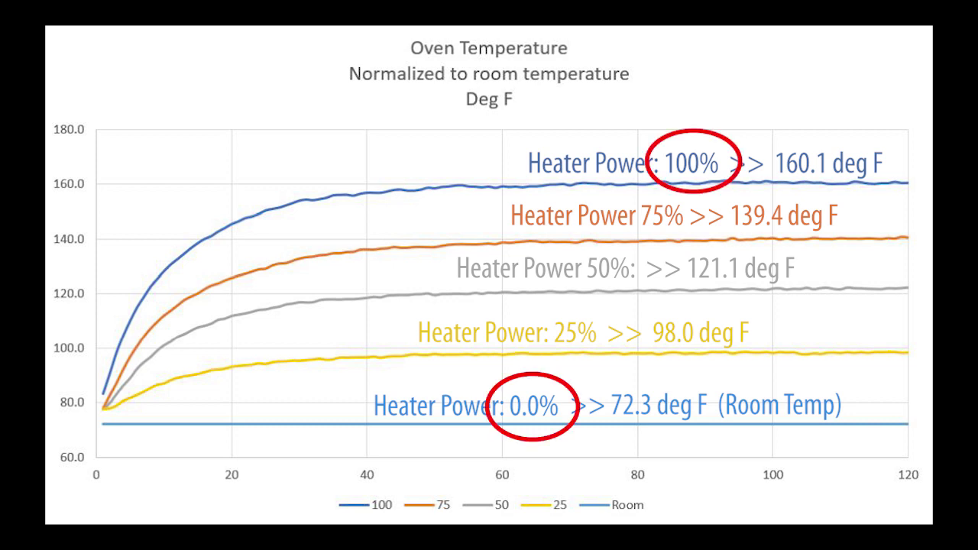
pyautogui.press('Right')
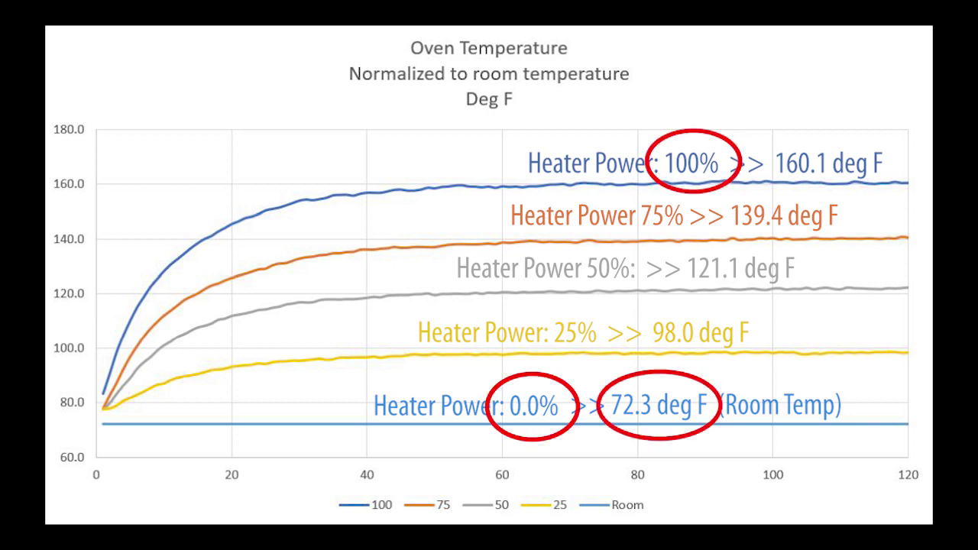
pyautogui.press('Right')
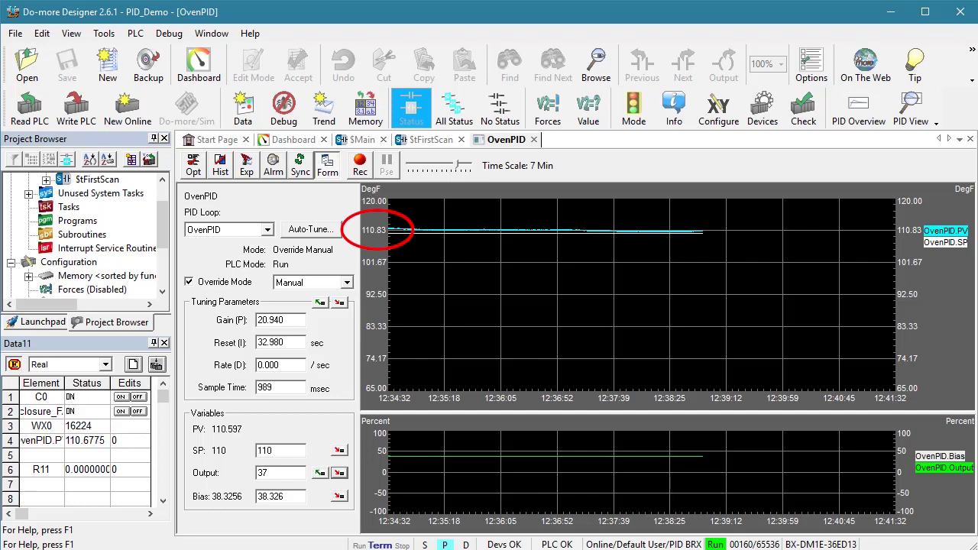
# - Start recording the OvenPID trend and write a manual output of 42% to the PLC
pyautogui.click(360, 165)
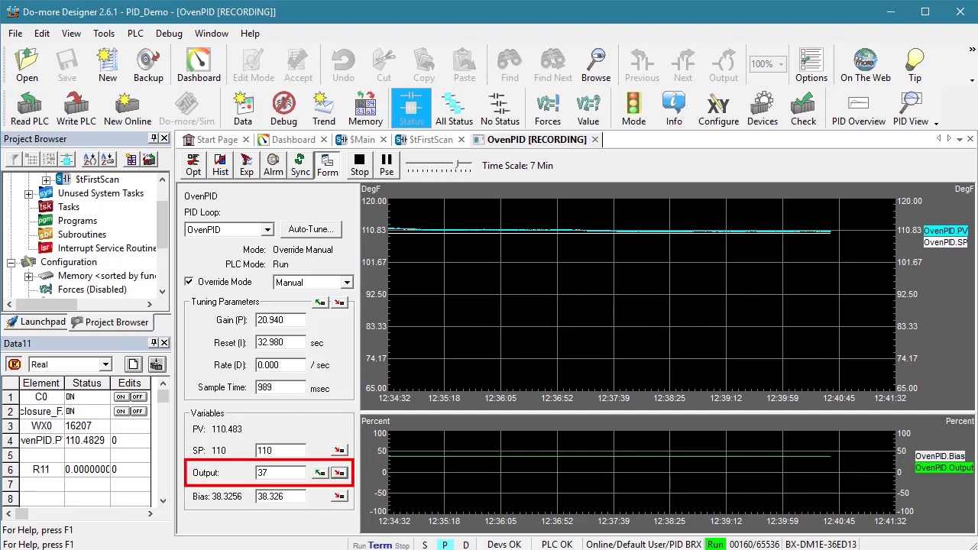
pyautogui.doubleClick(289, 472)
pyautogui.write('42')
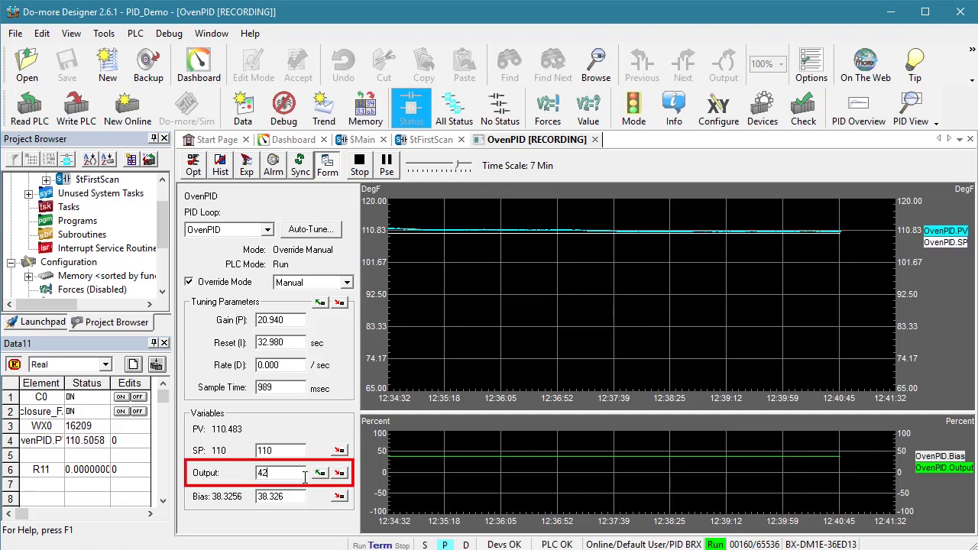
pyautogui.click(339, 473)
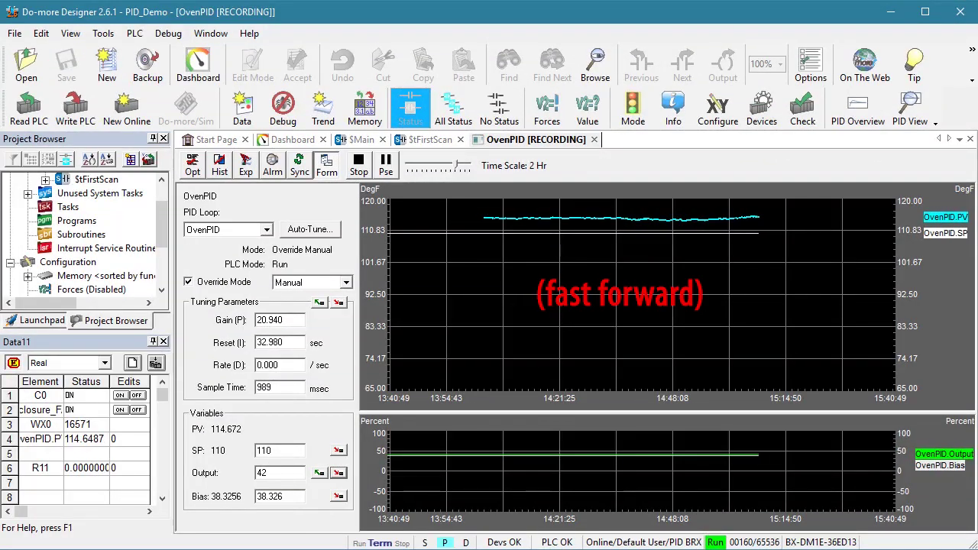
# - Switch the trend to historical data, review the All PID Views options without changes, and stop logging
pyautogui.click(219, 167)
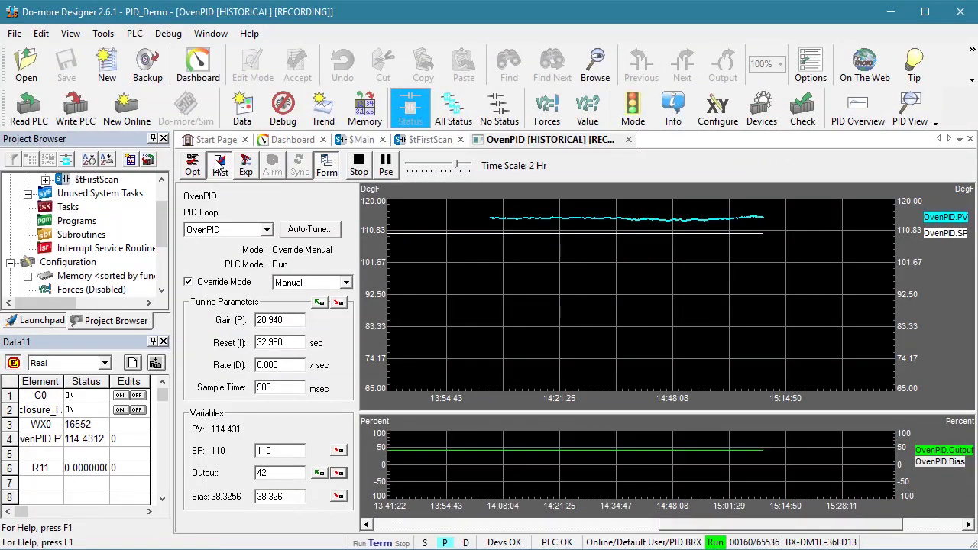
pyautogui.moveTo(745, 526); pyautogui.dragTo(755, 543)
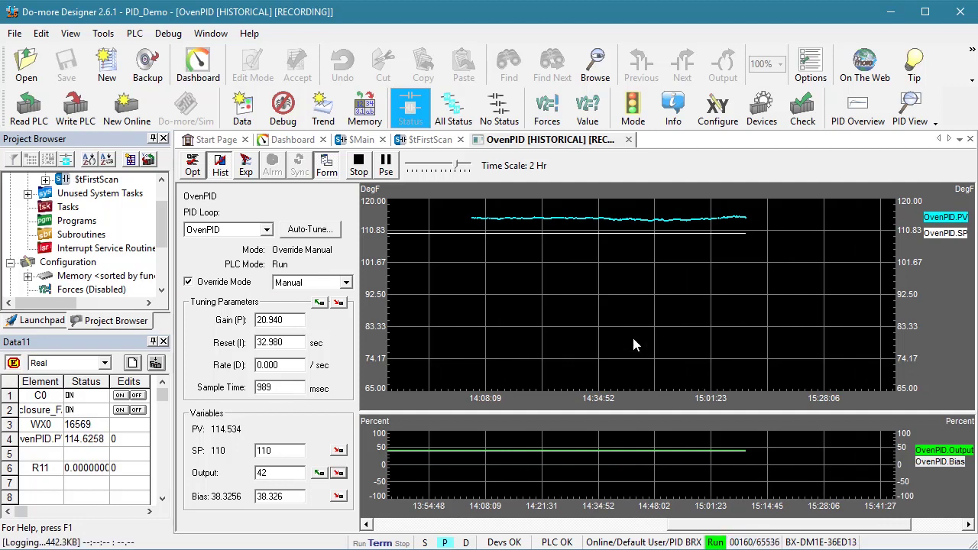
pyautogui.rightClick(515, 285)
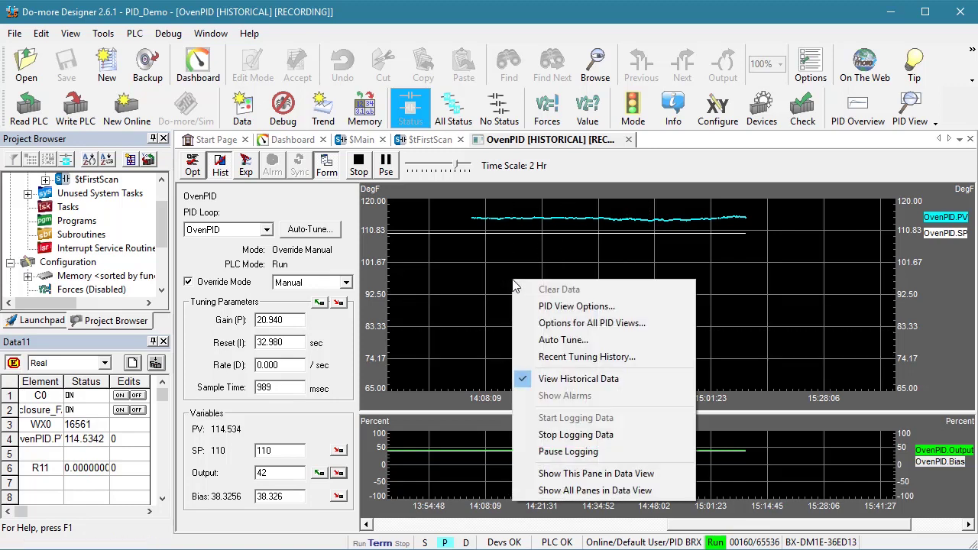
pyautogui.click(557, 323)
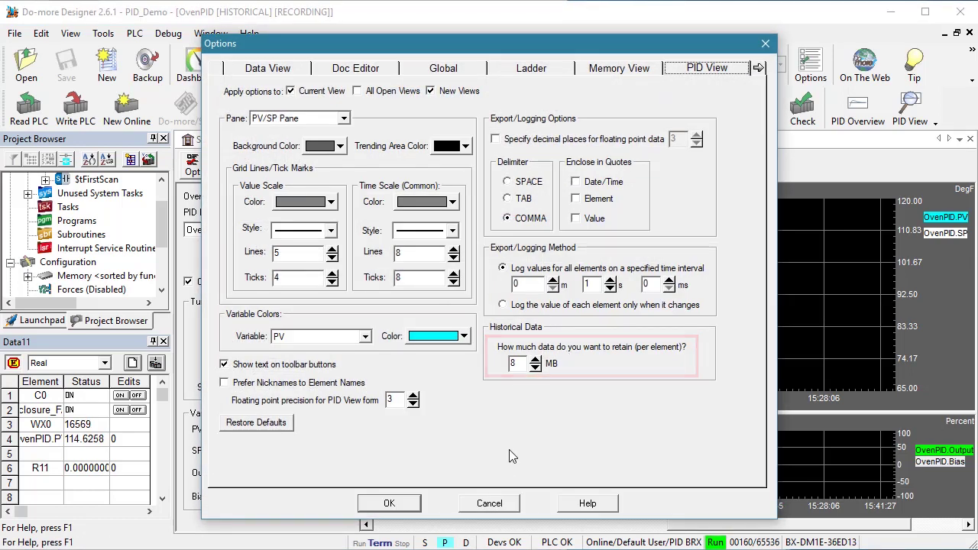
pyautogui.click(496, 507)
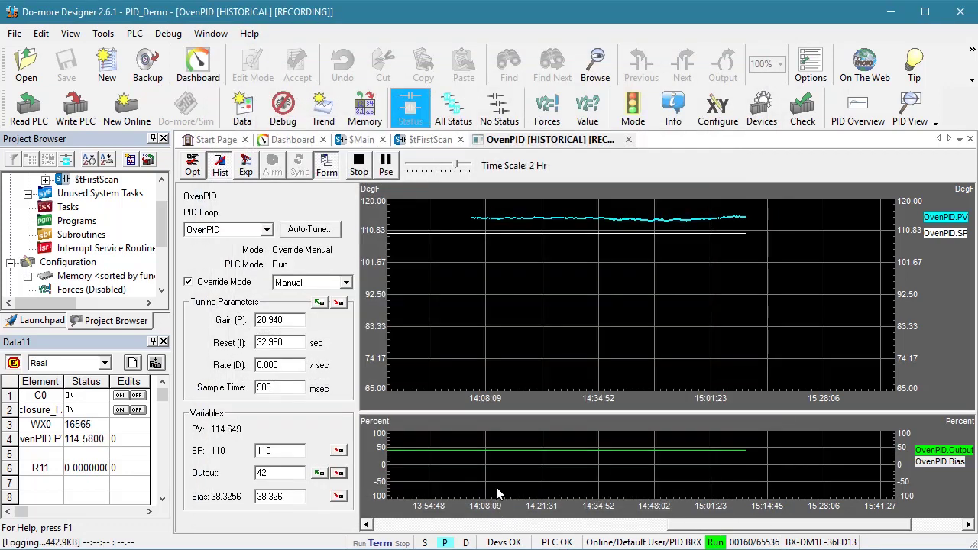
pyautogui.click(359, 164)
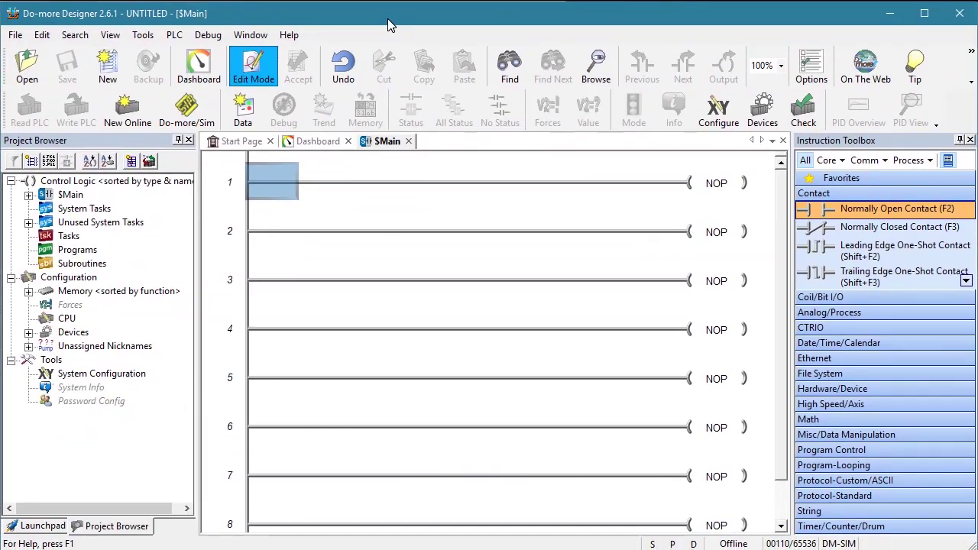
# - Import the '5 percent bump v2' trend archive into a new project
pyautogui.hotkey('alt', 'f')
pyautogui.moveTo(93, 210)
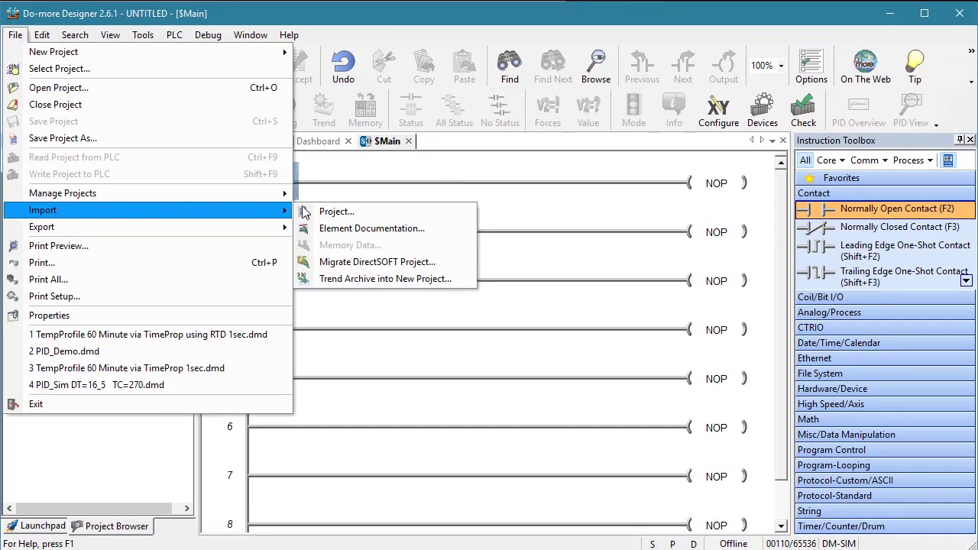
pyautogui.click(356, 279)
pyautogui.doubleClick(428, 190)
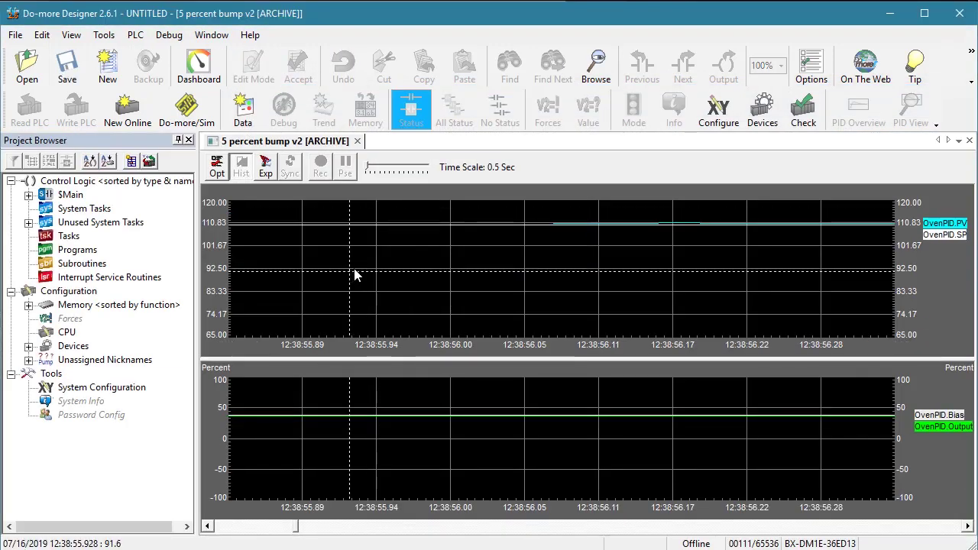
# - Set the trend view time span to 3 hours and scale the vertical axes to the data
pyautogui.rightClick(382, 258)
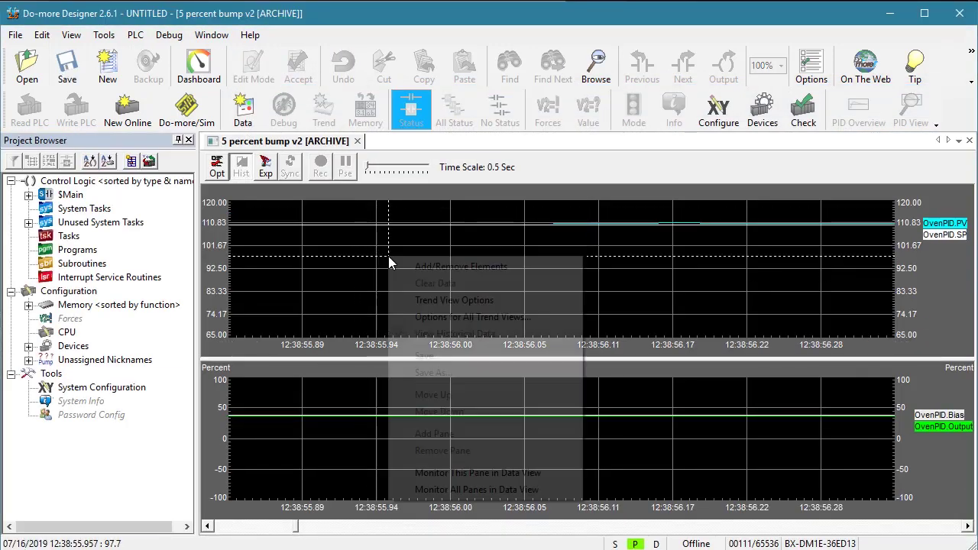
pyautogui.click(428, 300)
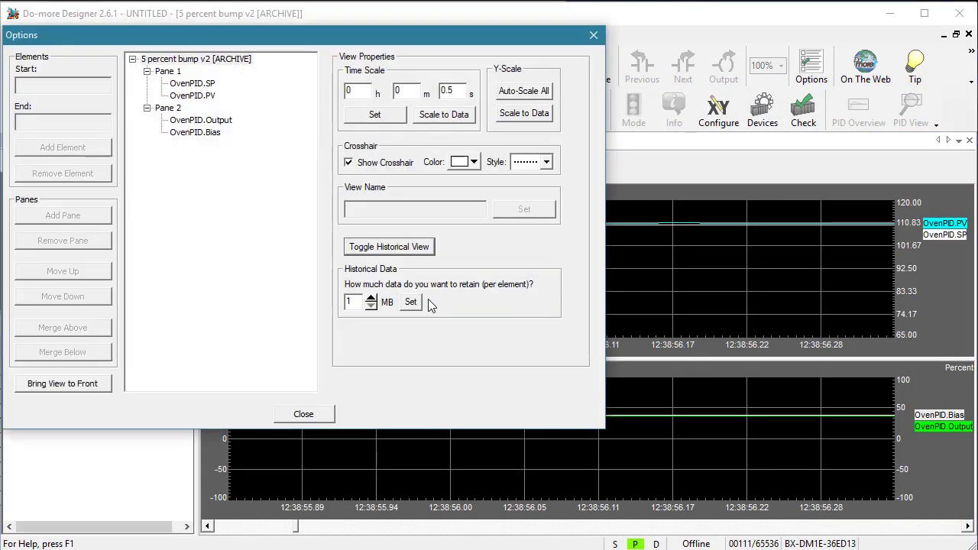
pyautogui.doubleClick(354, 92)
pyautogui.write('3')
pyautogui.click(374, 115)
pyautogui.click(506, 115)
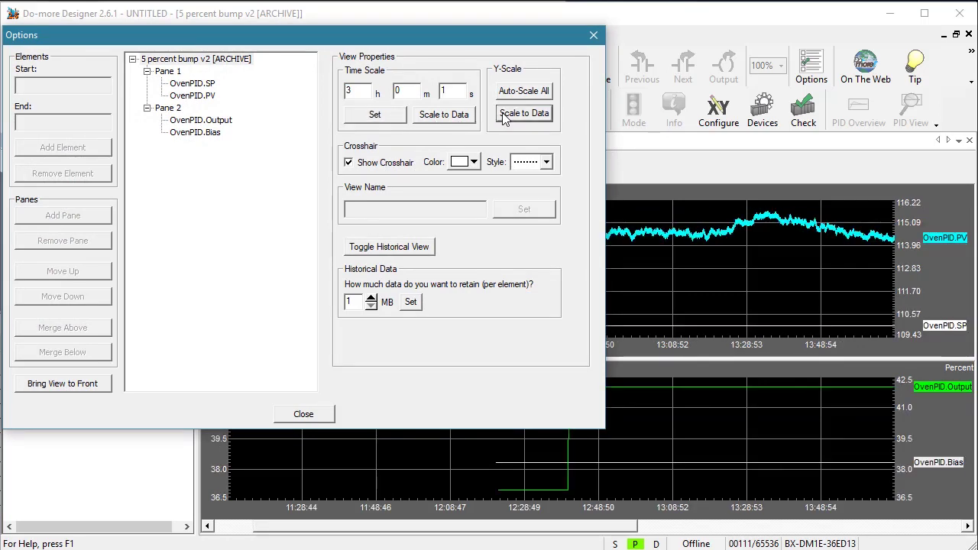
pyautogui.click(322, 418)
pyautogui.moveTo(375, 532); pyautogui.dragTo(535, 518)
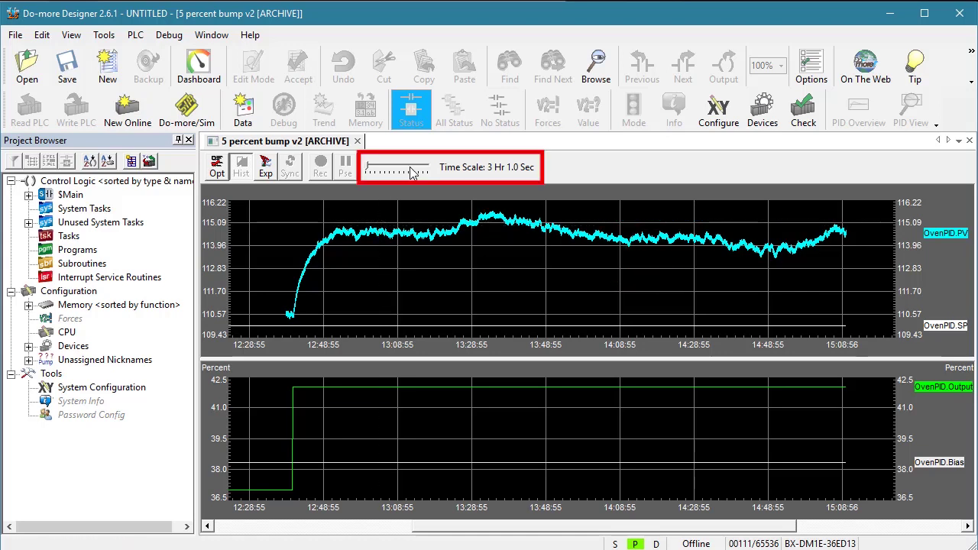
# - Zoom the archived trend to 10-, 30-, then 7-minute windows around the 5% output step
pyautogui.moveTo(403, 170); pyautogui.dragTo(425, 170)
pyautogui.moveTo(633, 527); pyautogui.dragTo(325, 526)
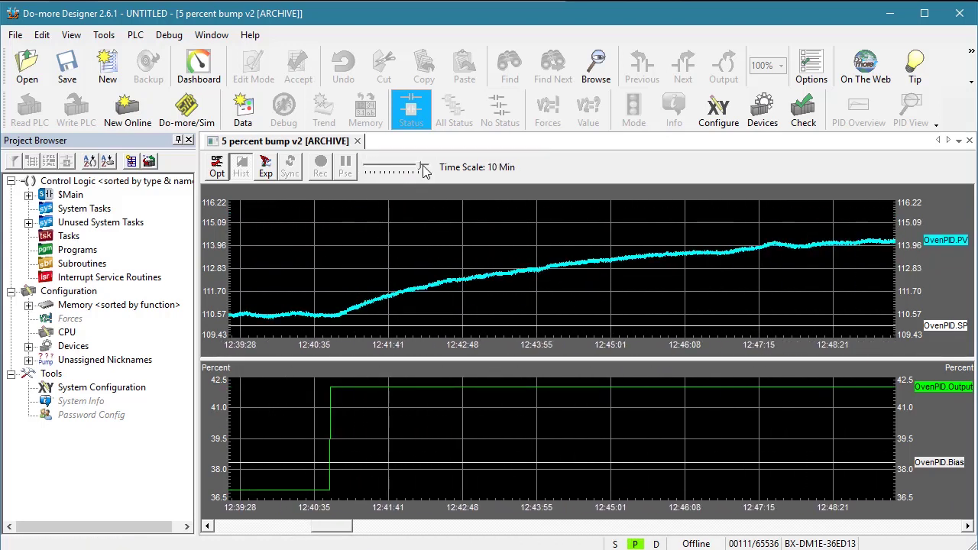
pyautogui.moveTo(421, 167); pyautogui.dragTo(426, 166)
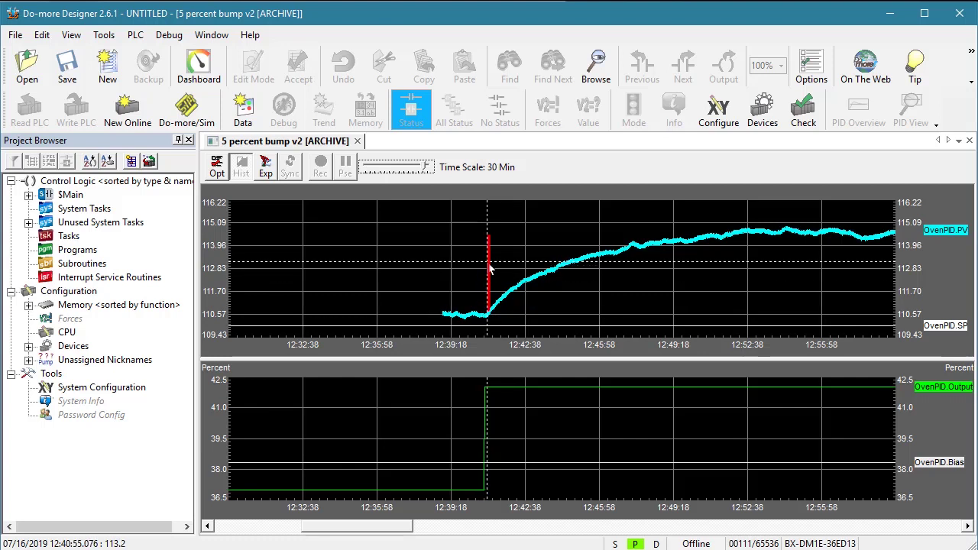
pyautogui.click(572, 260)
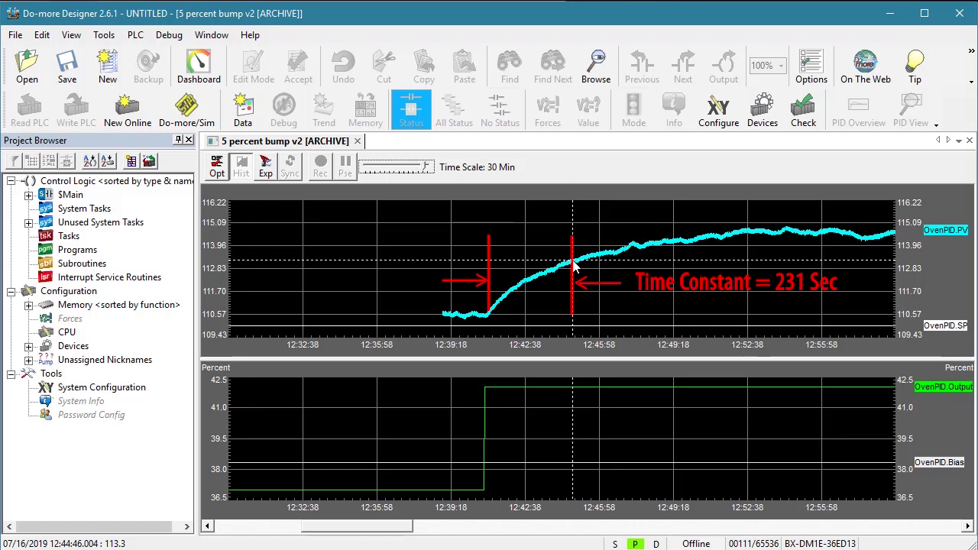
pyautogui.moveTo(425, 167); pyautogui.dragTo(416, 167)
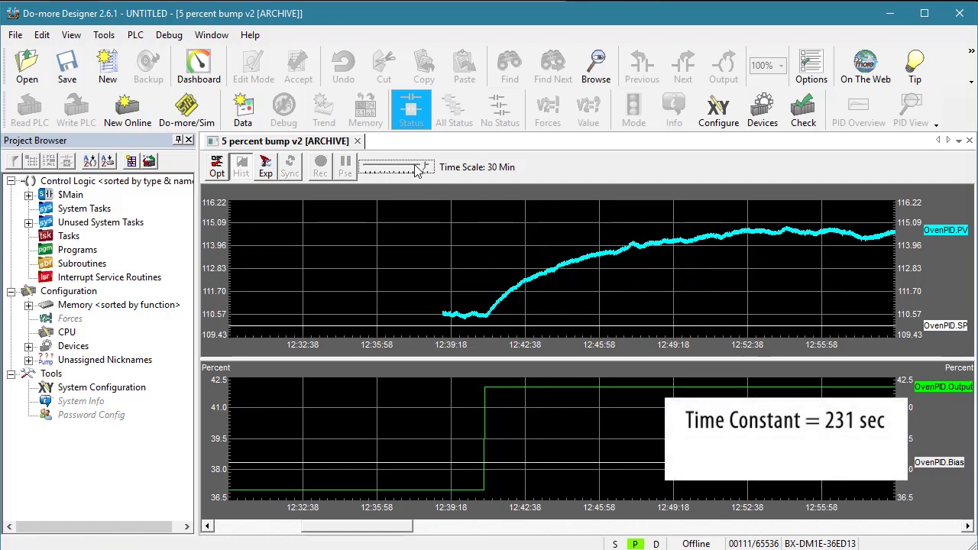
pyautogui.moveTo(328, 526); pyautogui.dragTo(312, 525)
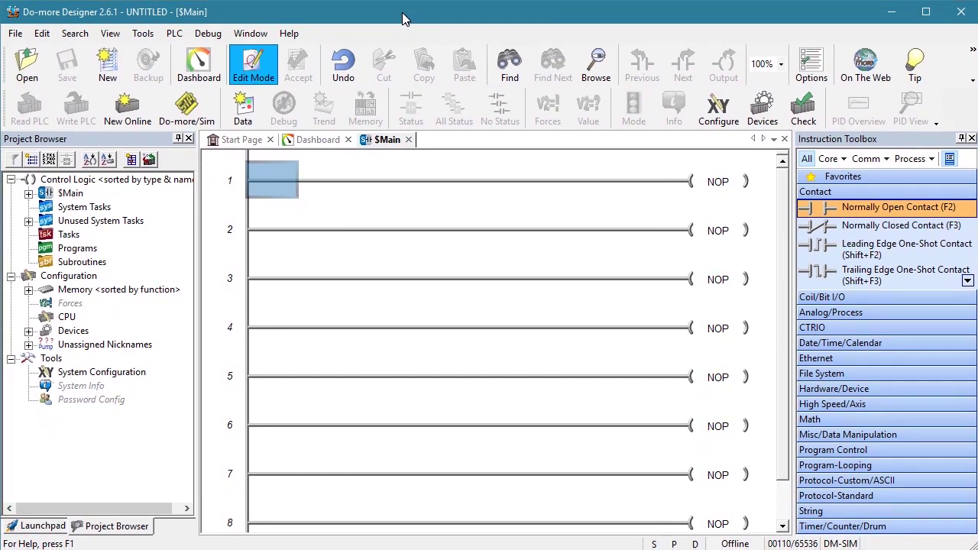
# - Connect to the MySim simulator, keeping the disk project and staying online
pyautogui.click(174, 33)
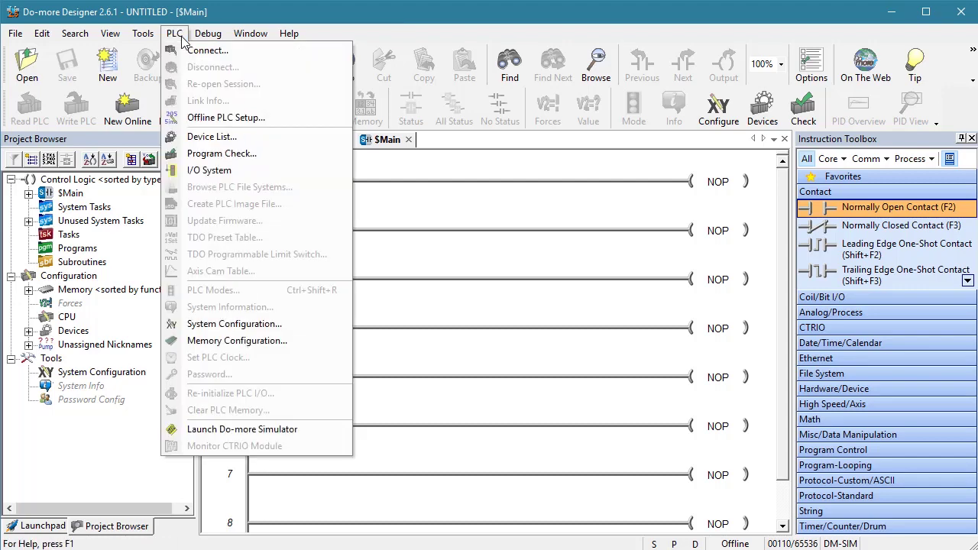
pyautogui.click(191, 48)
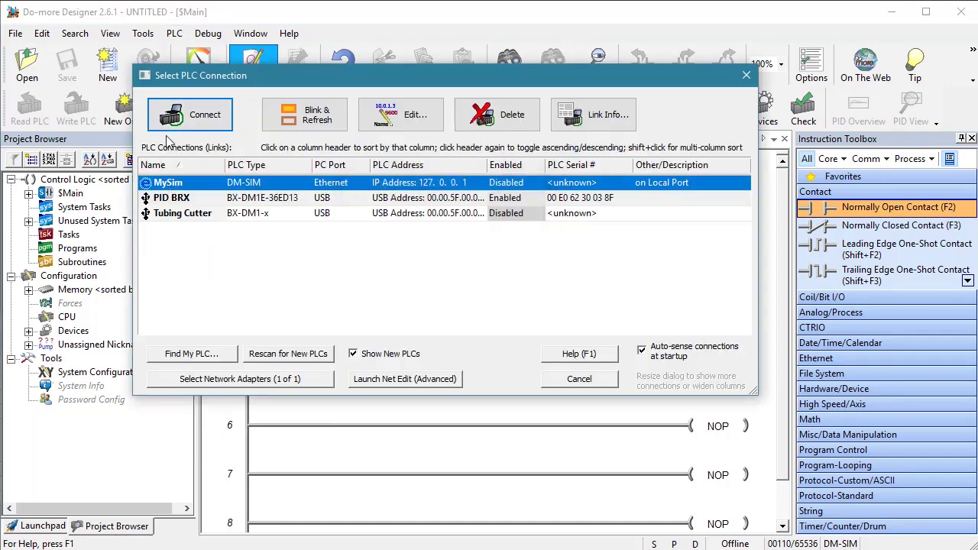
pyautogui.click(179, 115)
pyautogui.click(562, 318)
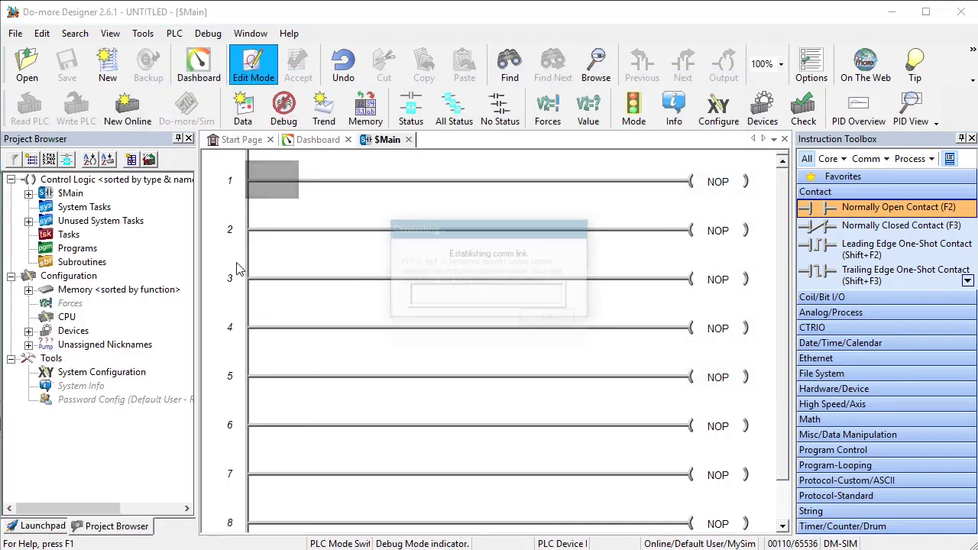
pyautogui.click(310, 376)
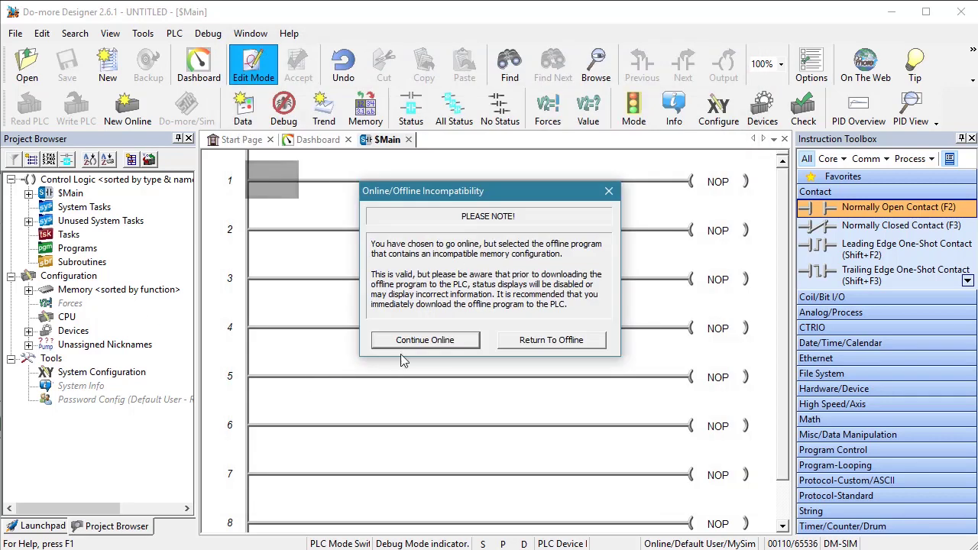
pyautogui.click(414, 339)
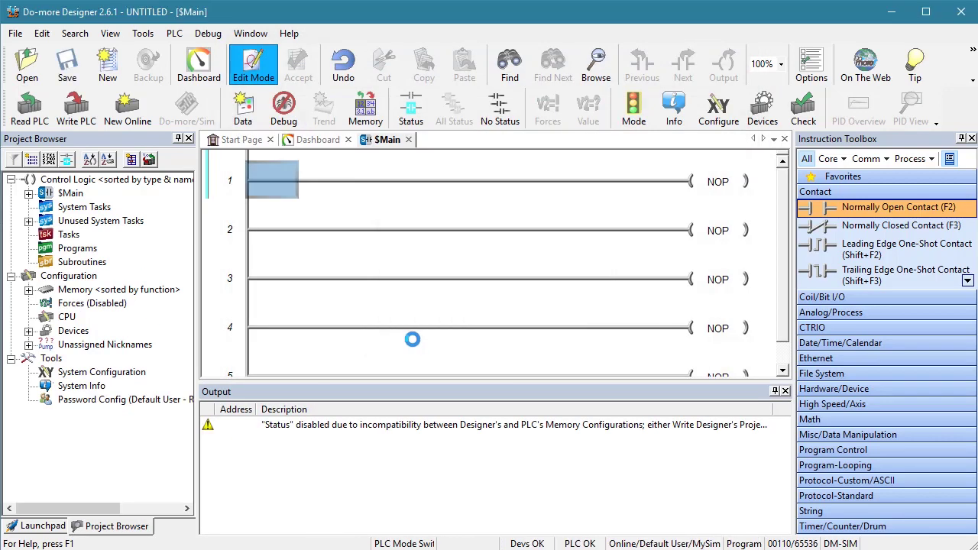
pyautogui.click(785, 391)
# - Add a PID instruction named OvenPID to rung 1's output
pyautogui.doubleClick(718, 190)
pyautogui.write('PID')
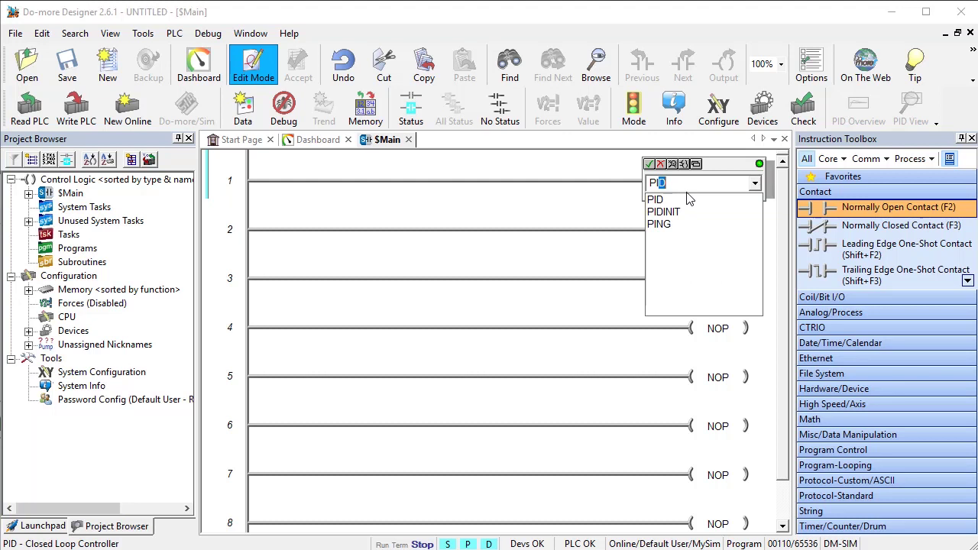
pyautogui.click(688, 199)
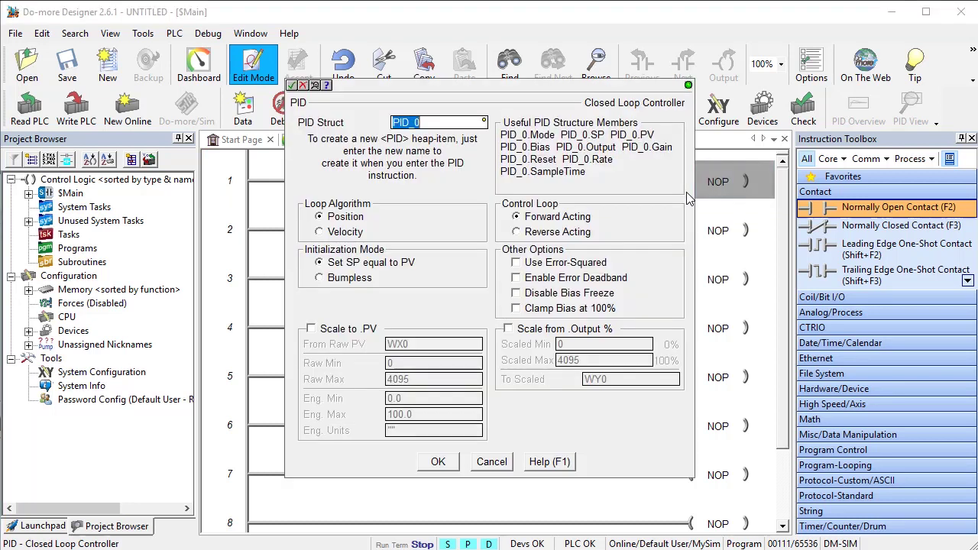
pyautogui.write('OvenPID')
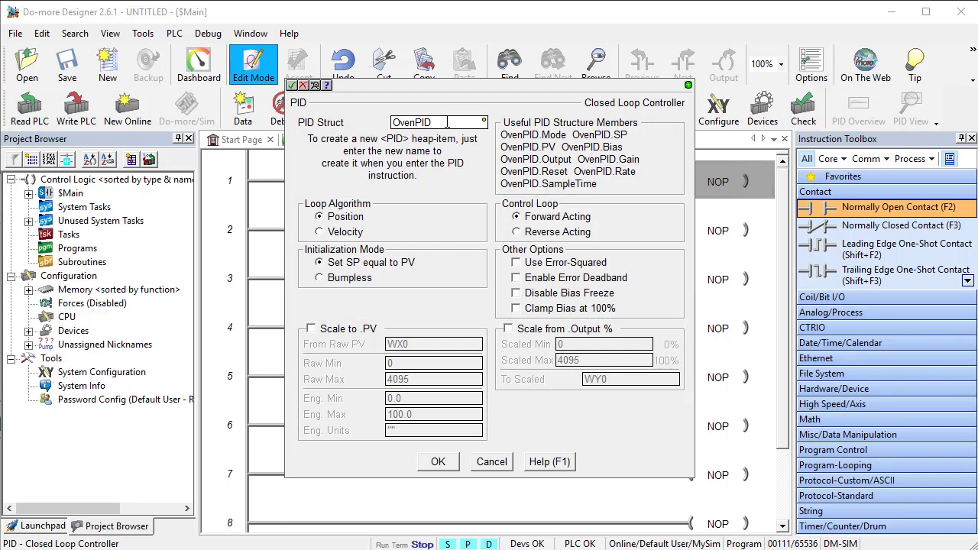
# - Scale the PV to 72.3–160.1 DegF, enable output scaling, and submit the PID settings
pyautogui.click(311, 328)
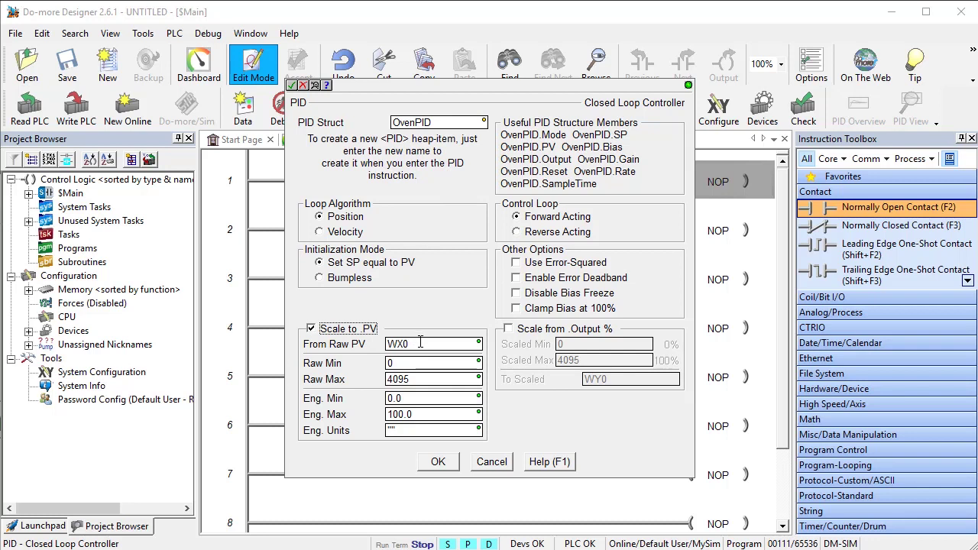
pyautogui.click(418, 398)
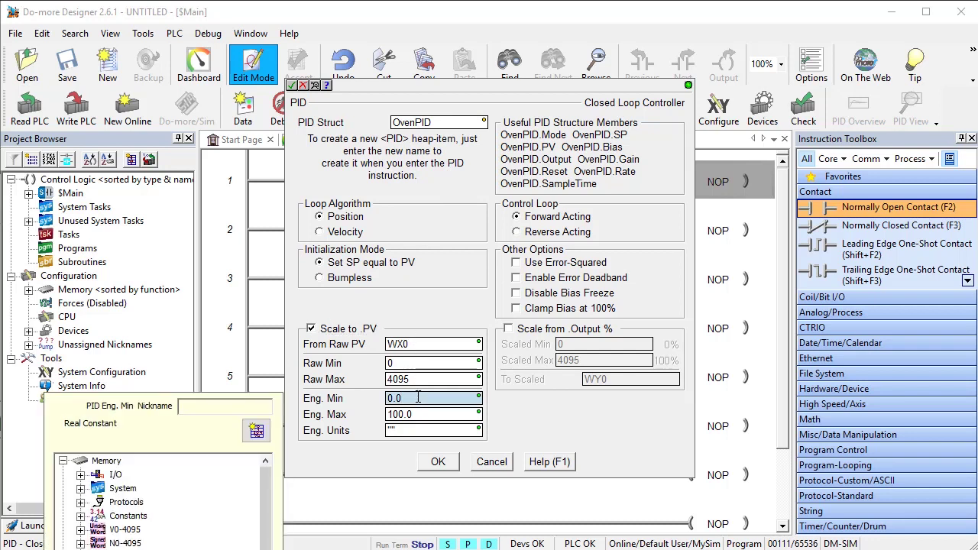
pyautogui.write('72.3')
pyautogui.click(437, 414)
pyautogui.write('160.')
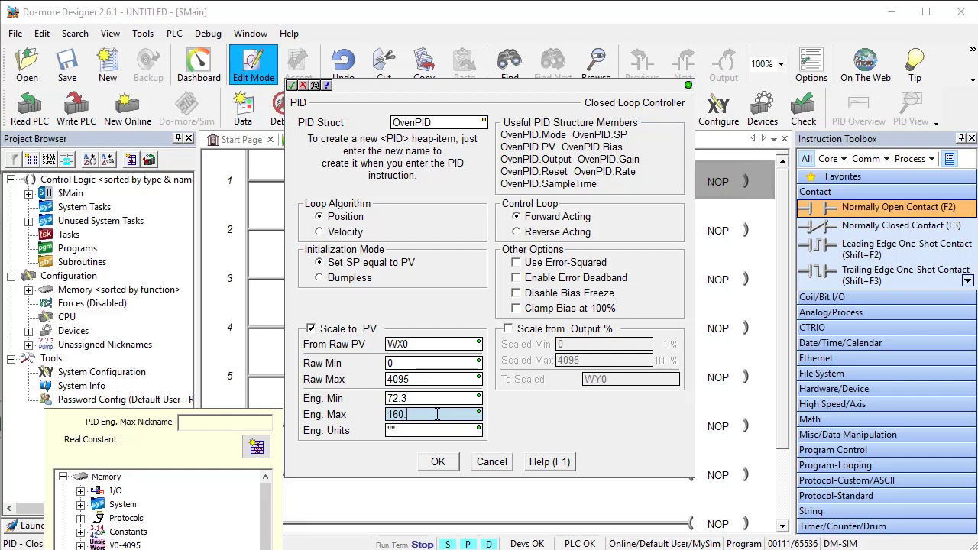
pyautogui.write('1')
pyautogui.click(393, 430)
pyautogui.write('DegF')
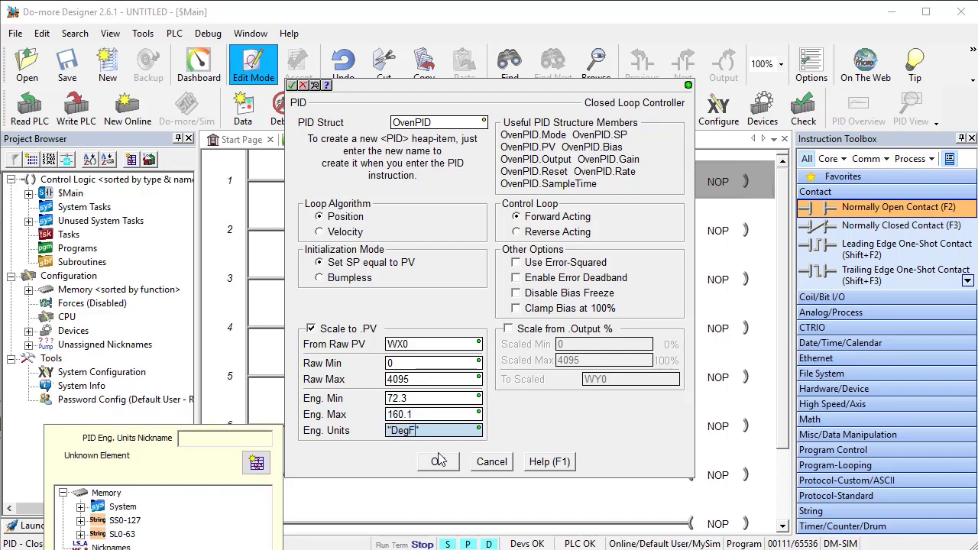
pyautogui.click(508, 329)
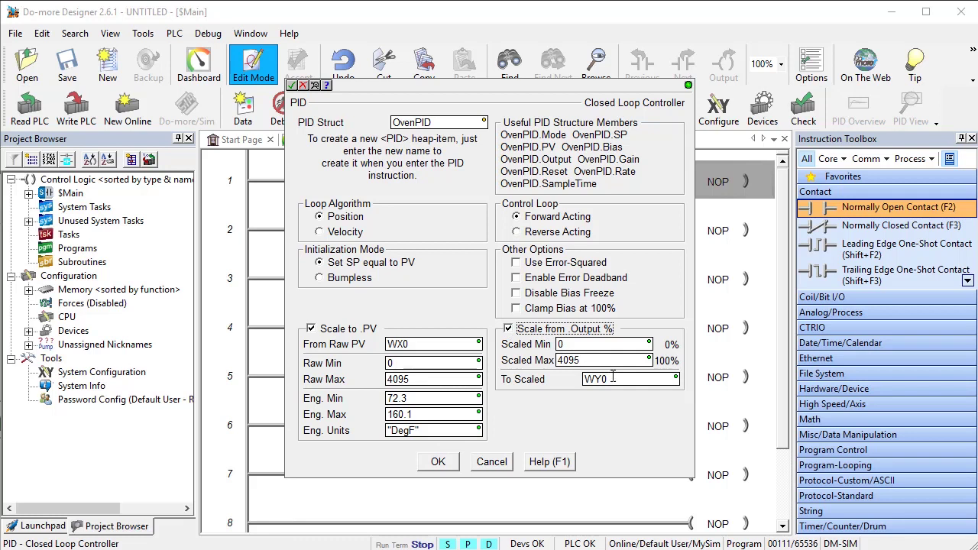
pyautogui.click(433, 466)
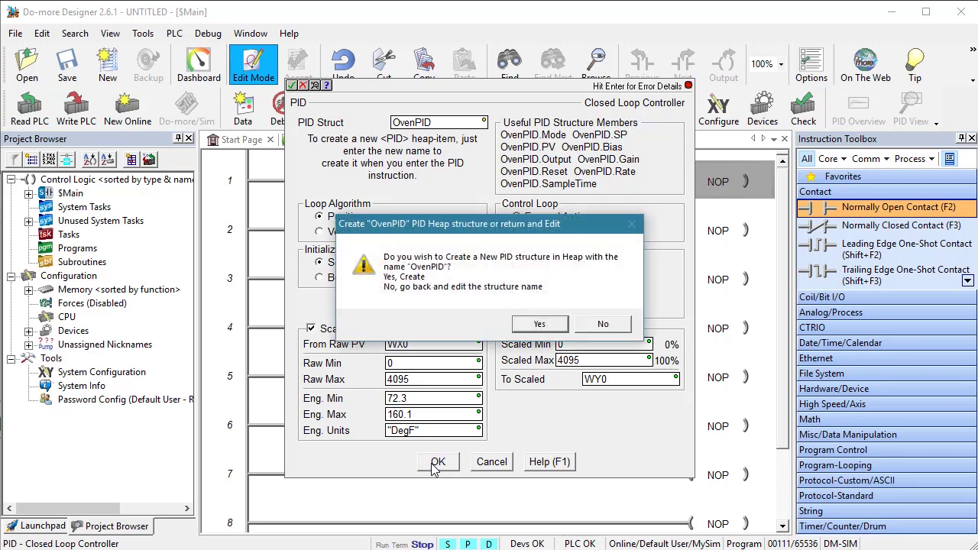
# - Create the OvenPID structure and add a normally open ST1 contact before the PID
pyautogui.click(555, 328)
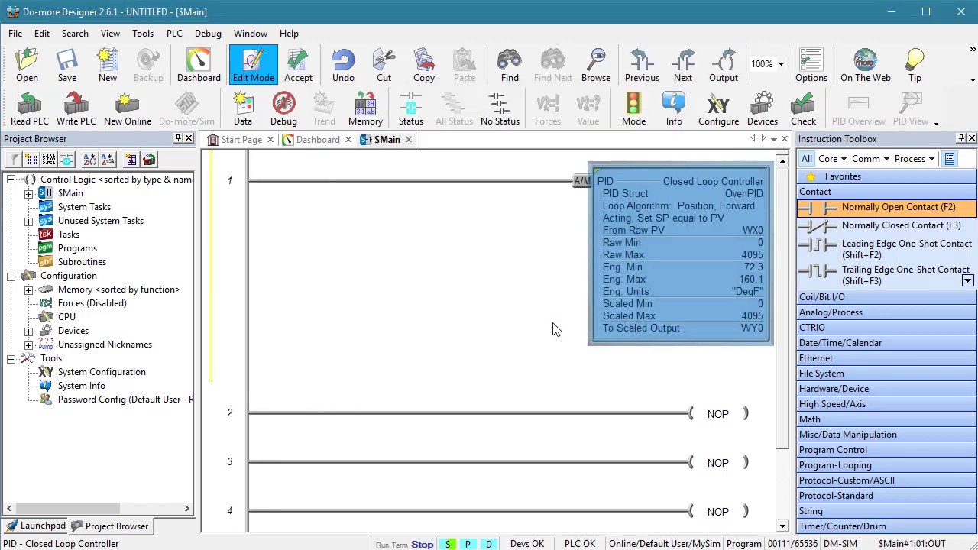
pyautogui.click(267, 187)
pyautogui.press('F2')
pyautogui.write('ST1')
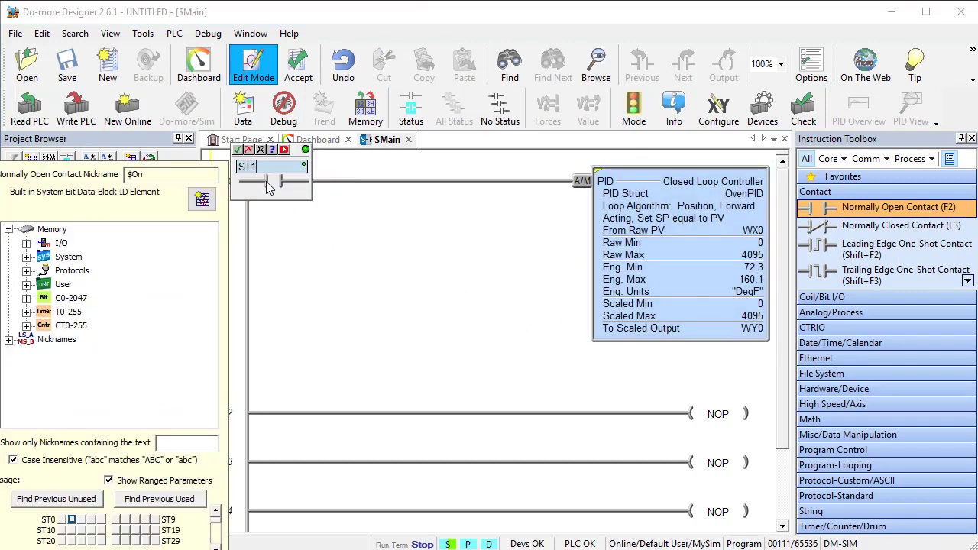
pyautogui.press('Return')
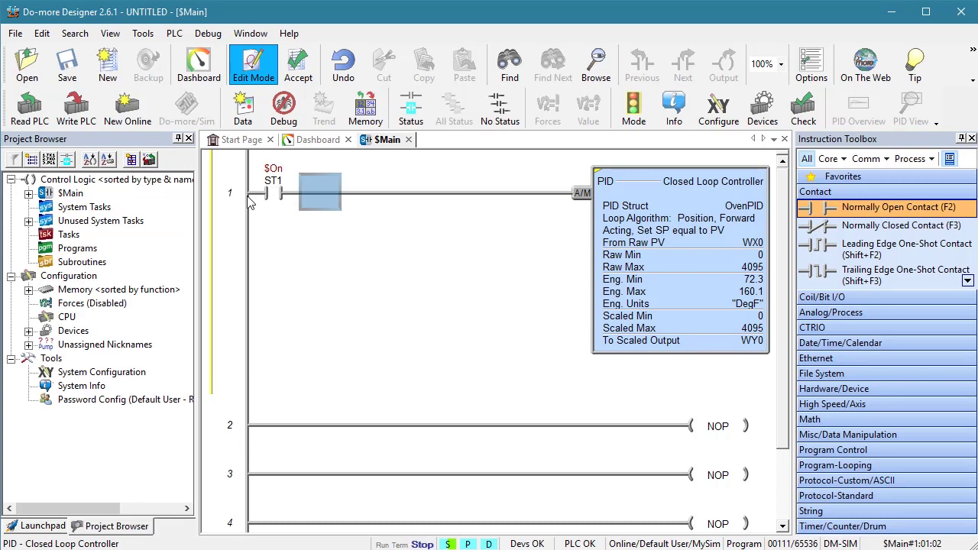
# - Put the simulator in Term mode, accept the rung, write it to the PLC, and enable All Status
pyautogui.hotkey('alt', 'Tab')
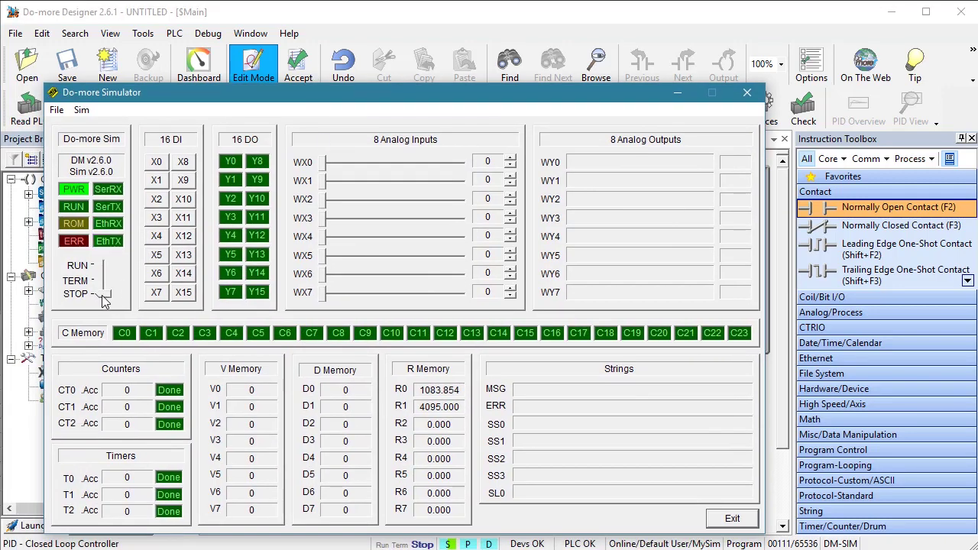
pyautogui.click(104, 280)
pyautogui.hotkey('alt', 'Tab')
pyautogui.click(76, 107)
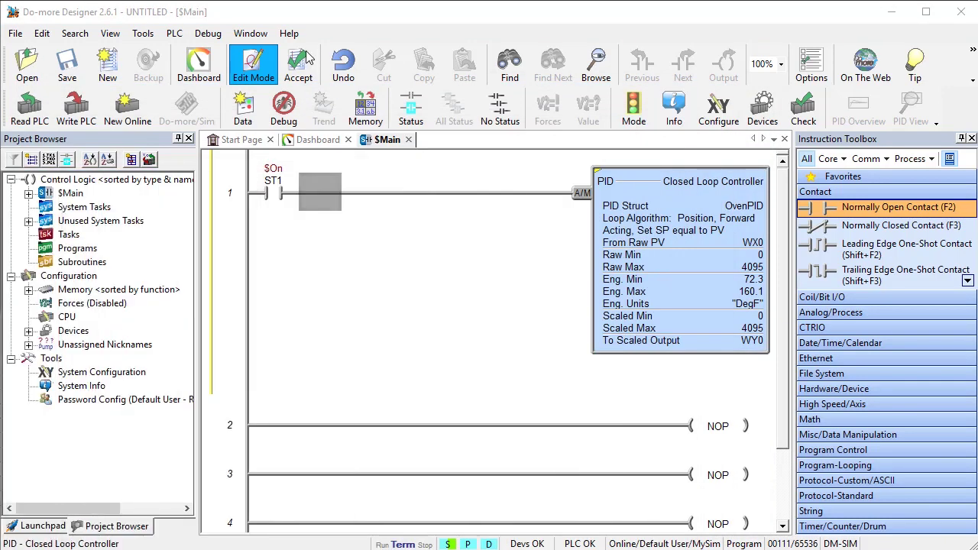
pyautogui.click(500, 527)
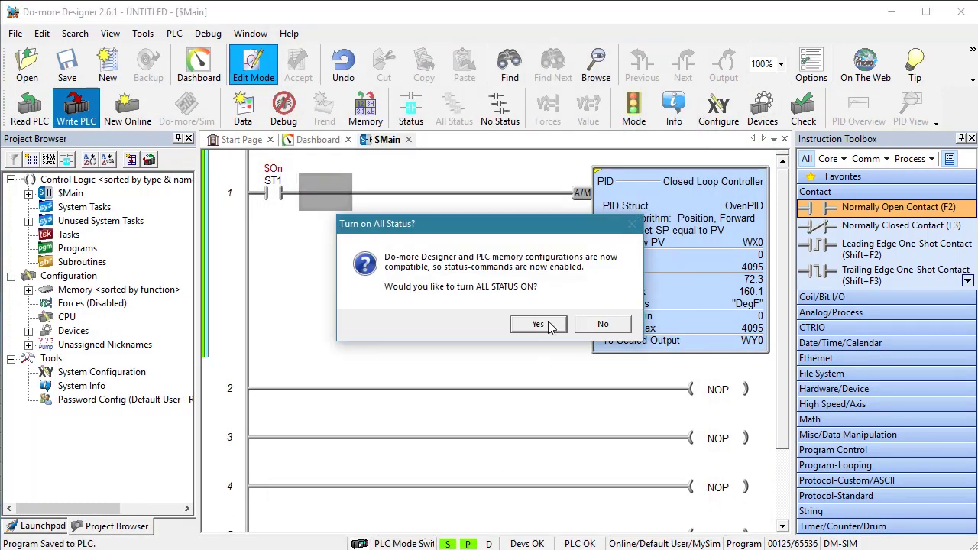
pyautogui.click(548, 327)
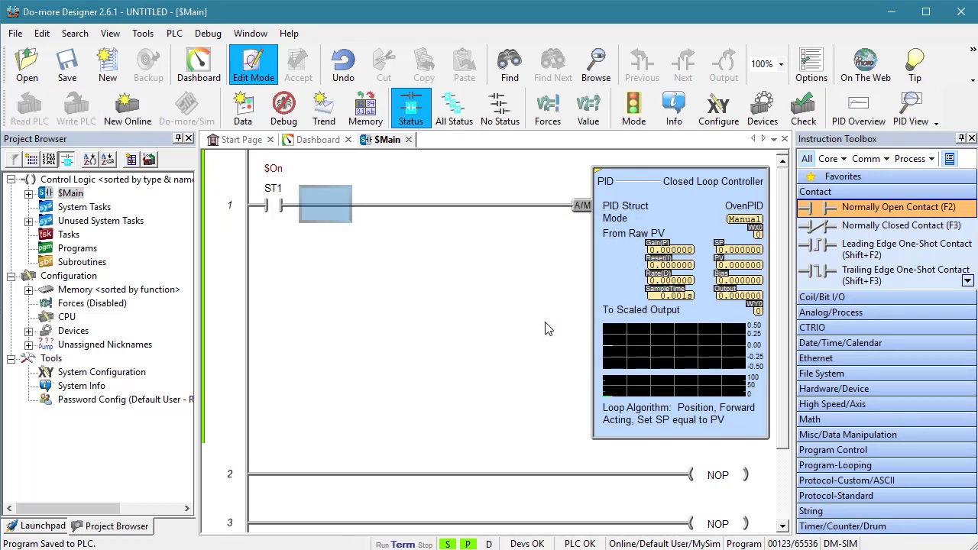
pyautogui.click(207, 34)
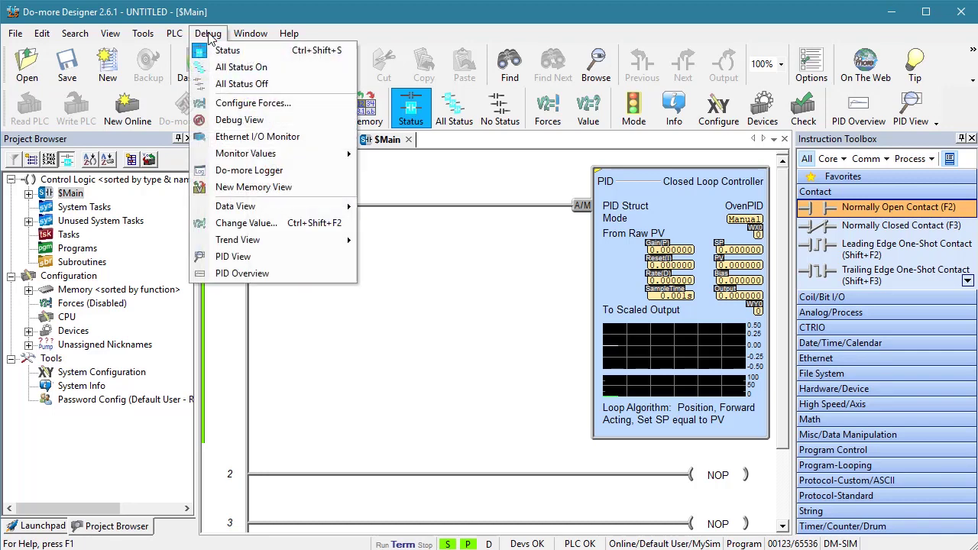
# - Open OvenPID's PID View with the tree narrowed and toolbox closed, and run the simulated PLC
pyautogui.click(231, 257)
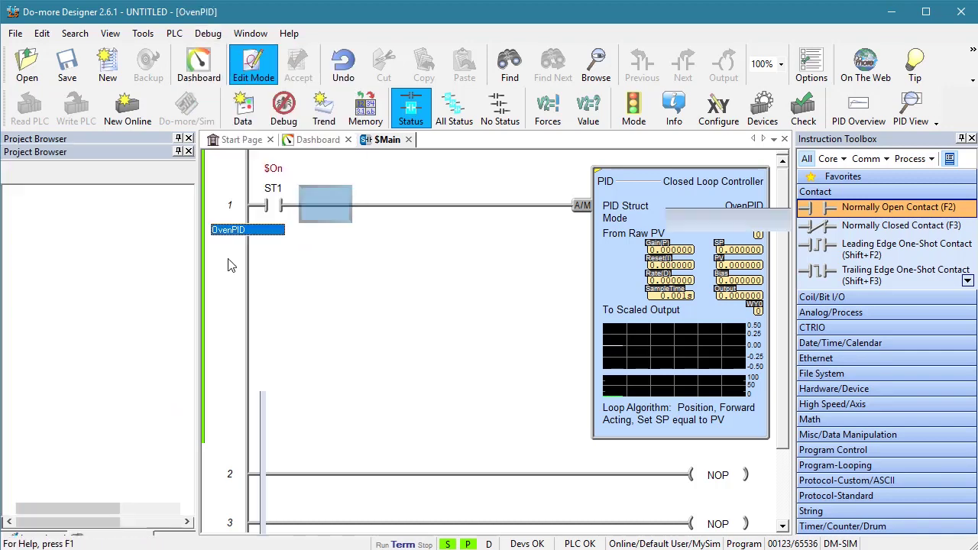
pyautogui.moveTo(198, 275); pyautogui.dragTo(120, 275)
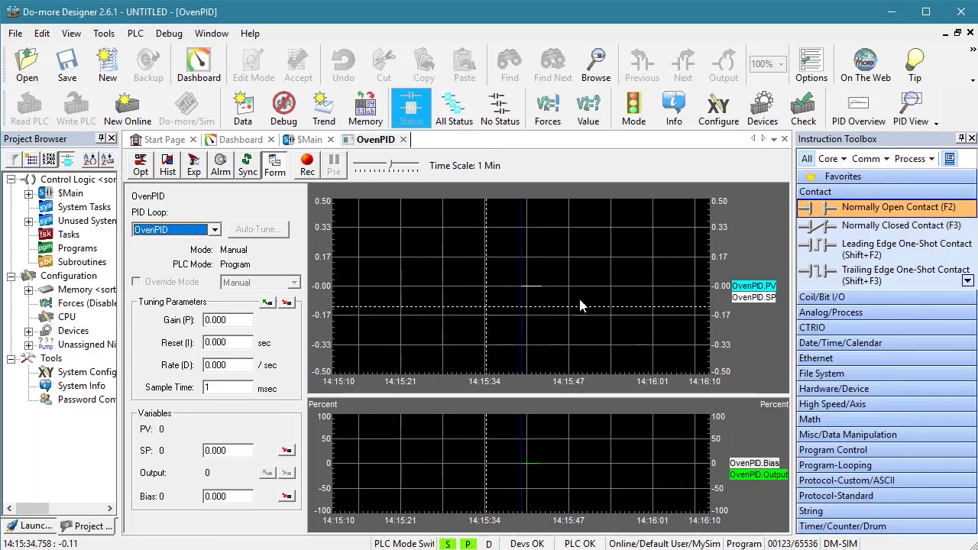
pyautogui.click(971, 139)
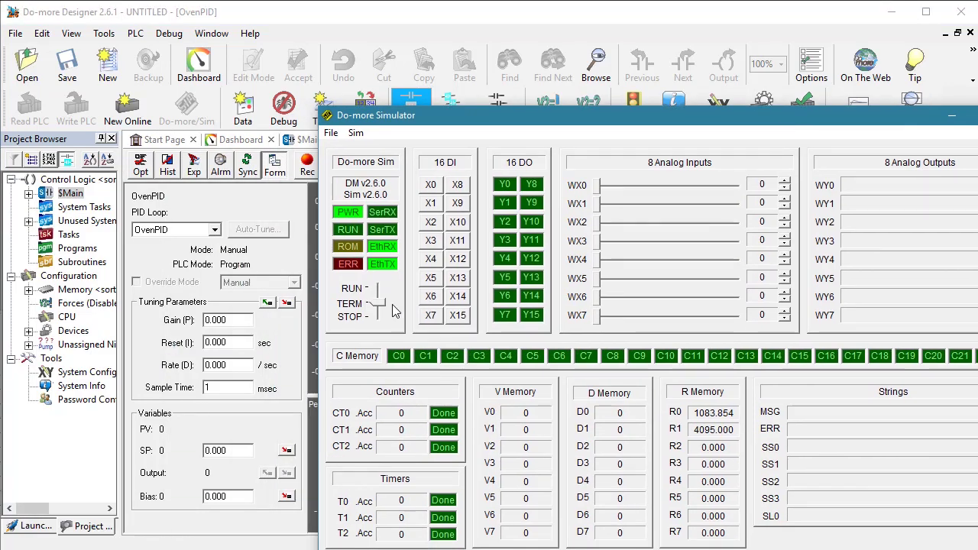
pyautogui.click(382, 291)
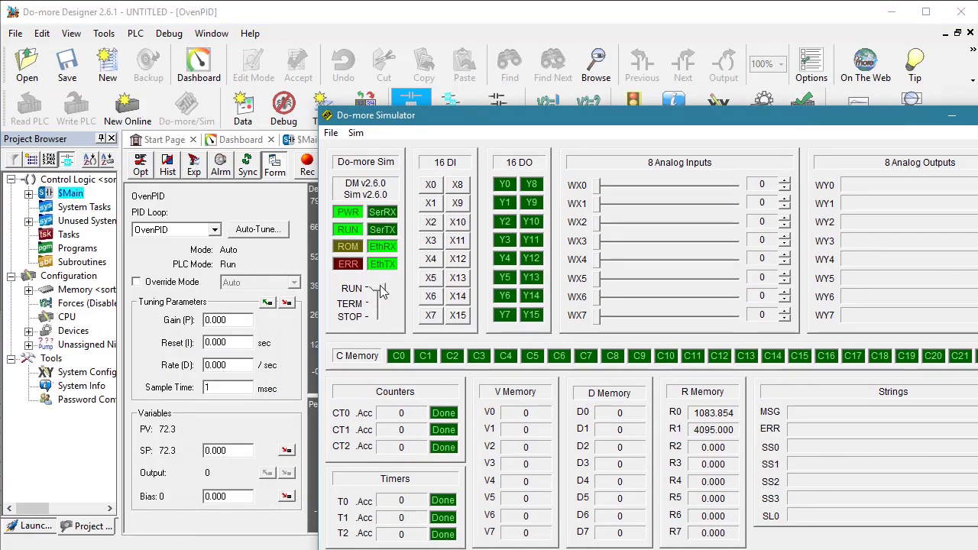
pyautogui.click(951, 115)
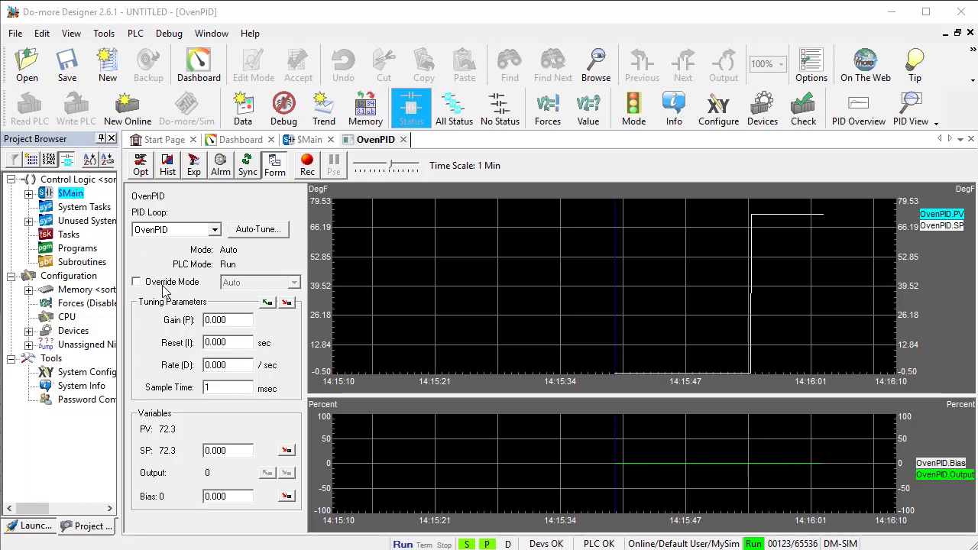
# - Set the OvenPID loop to Override Manual and bring the simulator window fully into view
pyautogui.click(136, 283)
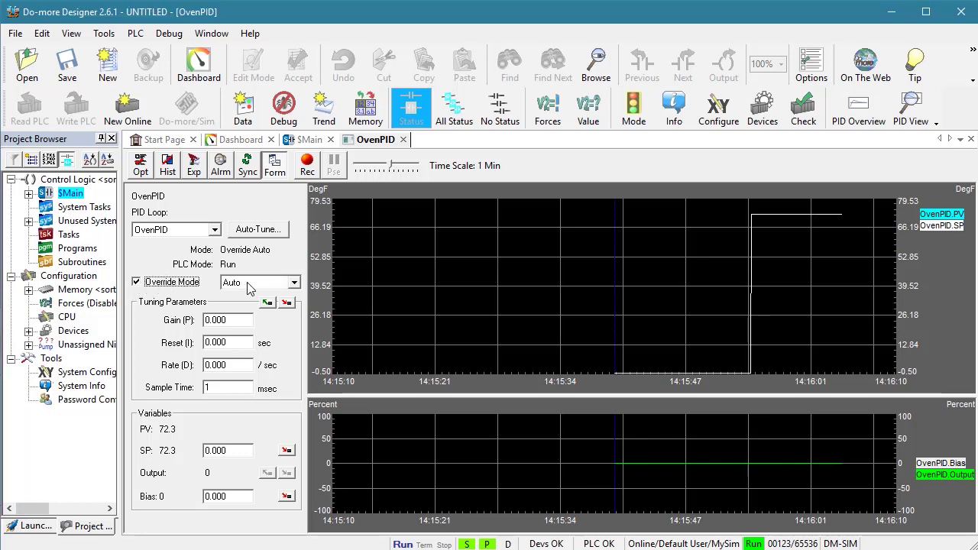
pyautogui.click(251, 283)
pyautogui.click(246, 295)
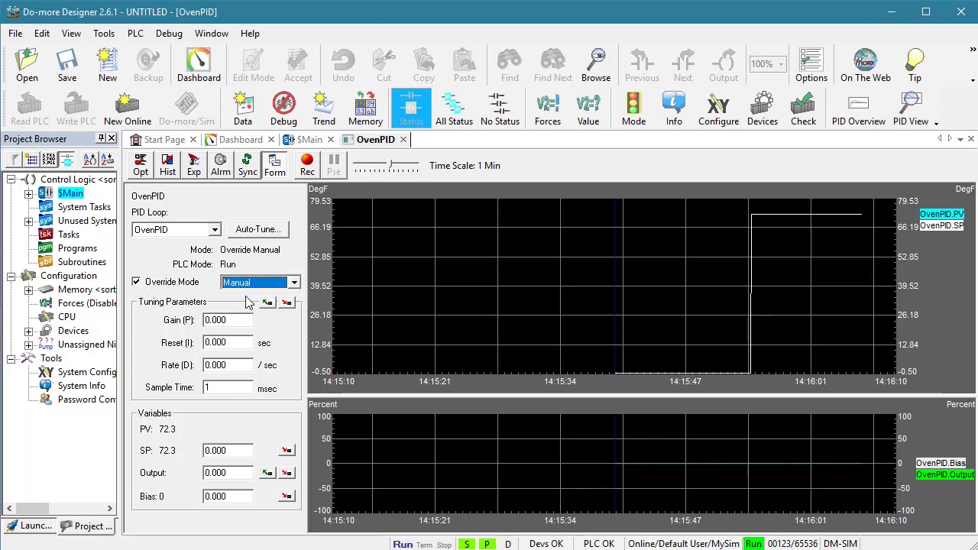
pyautogui.click(310, 141)
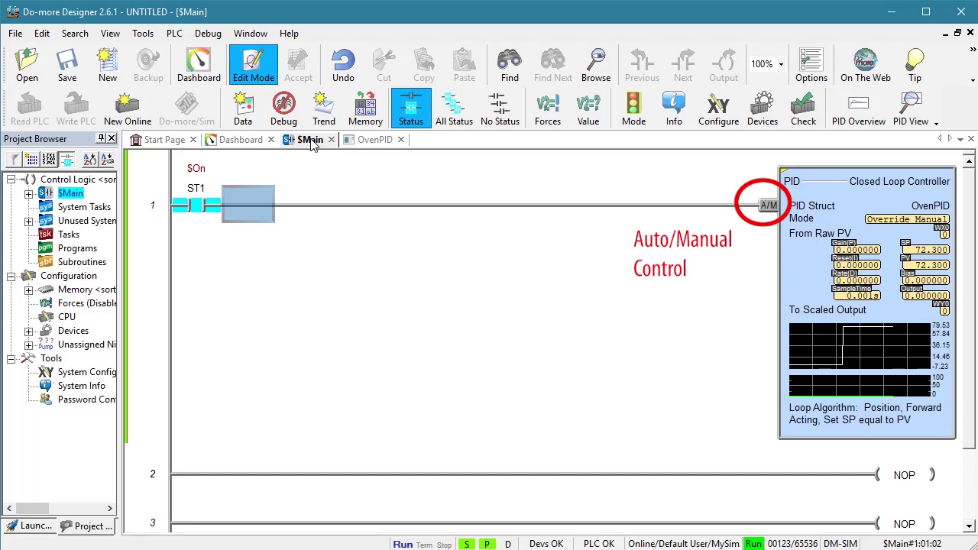
pyautogui.click(375, 144)
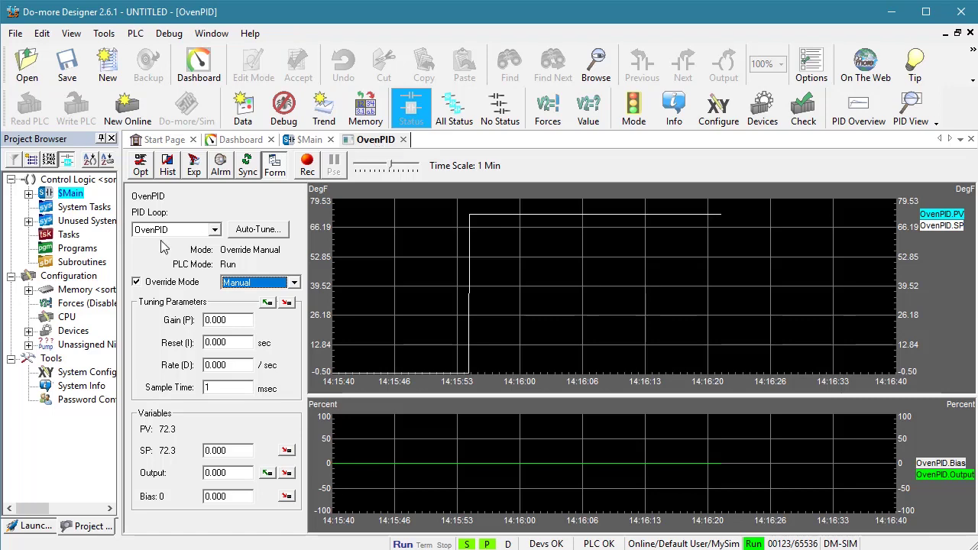
pyautogui.moveTo(0, 150); pyautogui.dragTo(459, 84)
# - Enable the PID process simulator with 6.2 s dead time, 231.0 s time constant and 0 noise
pyautogui.click(71, 95)
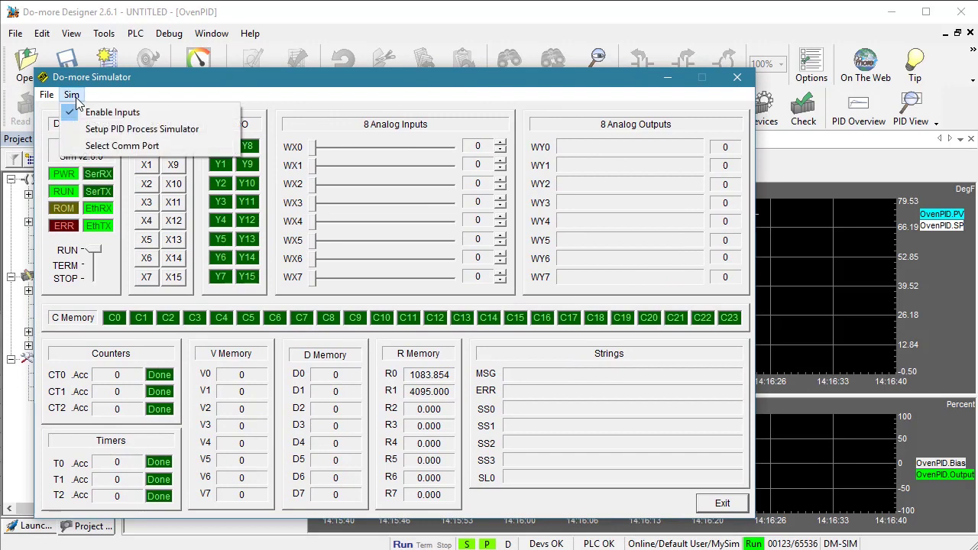
pyautogui.click(107, 130)
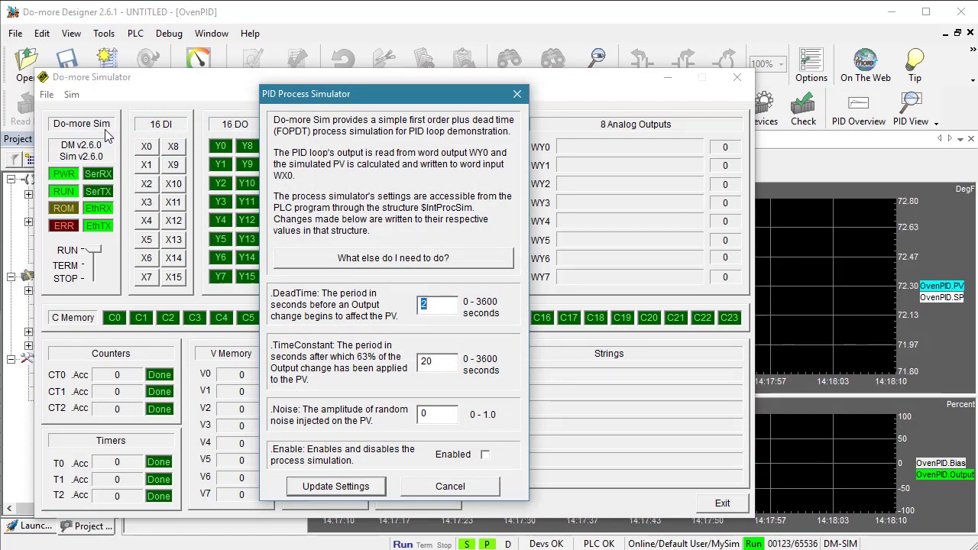
pyautogui.write('6.2')
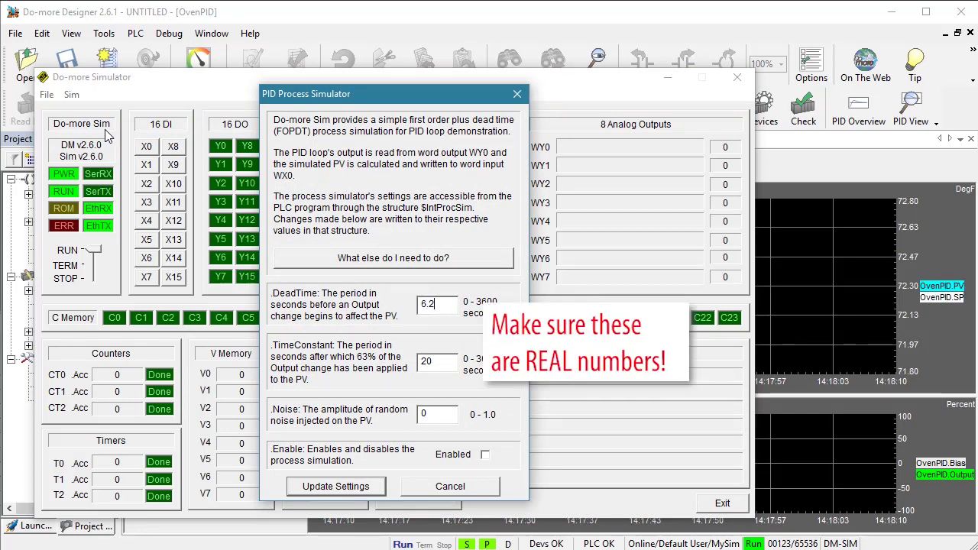
pyautogui.press('Tab')
pyautogui.write('231.0')
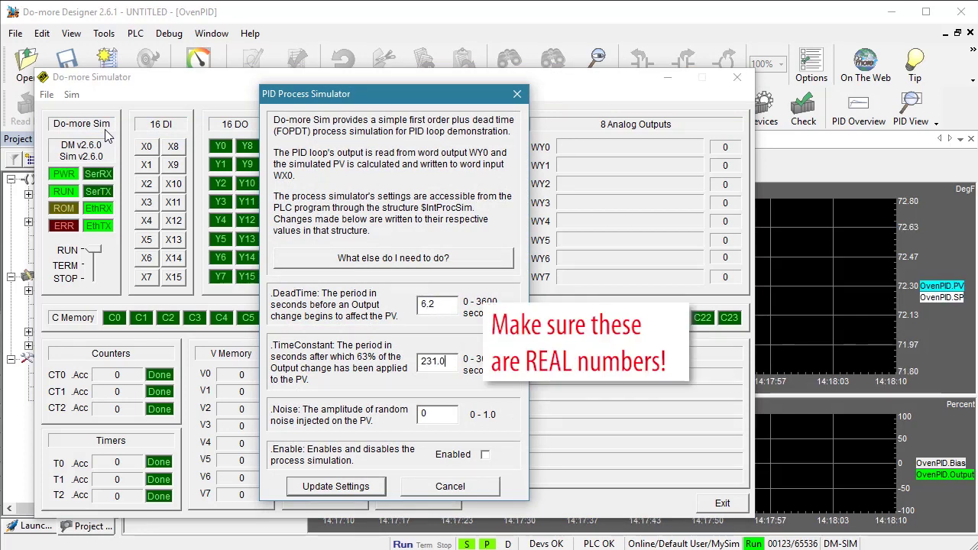
pyautogui.press('Tab')
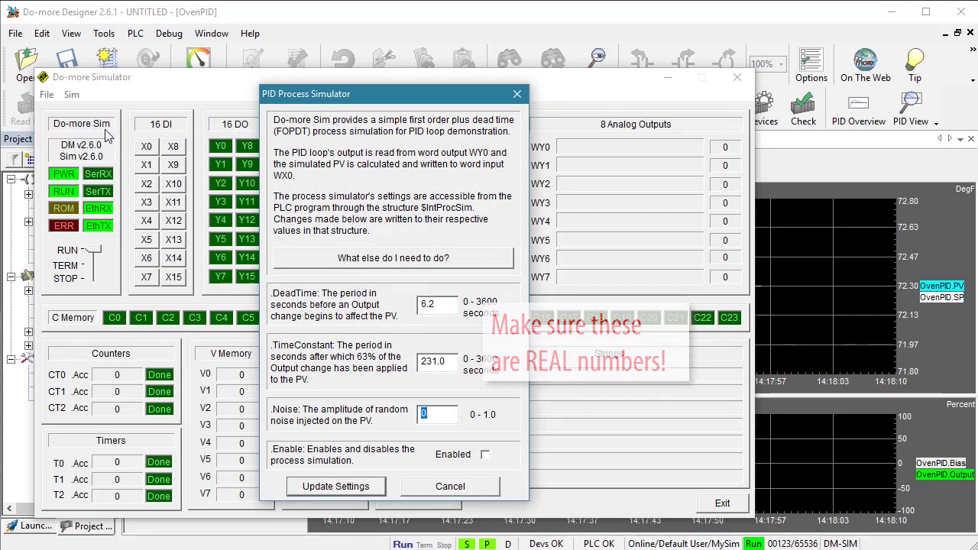
pyautogui.press('Tab')
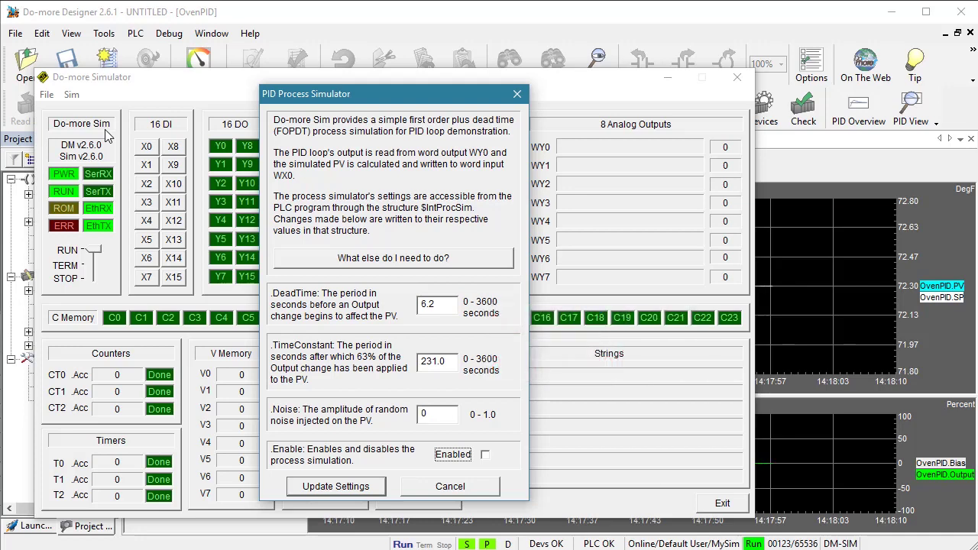
pyautogui.press('Tab')
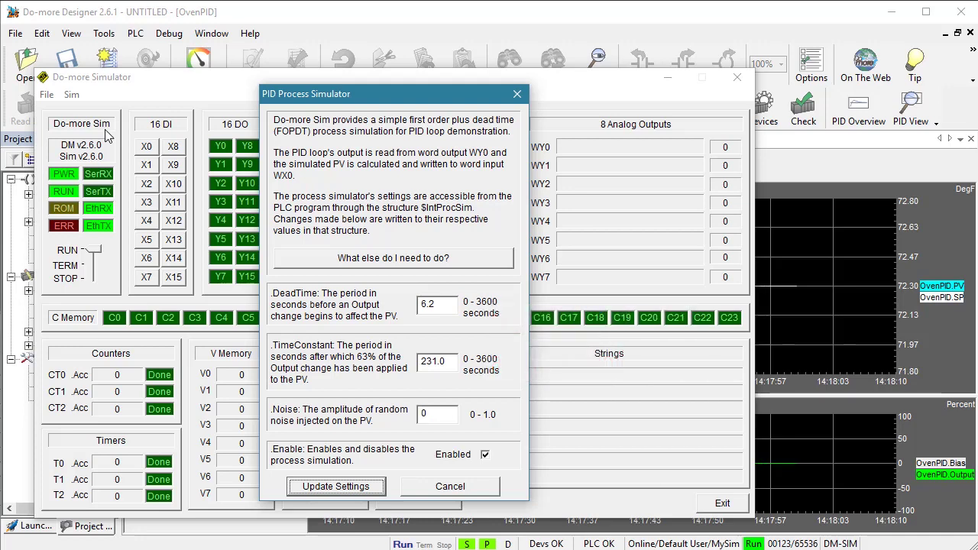
pyautogui.press('Return')
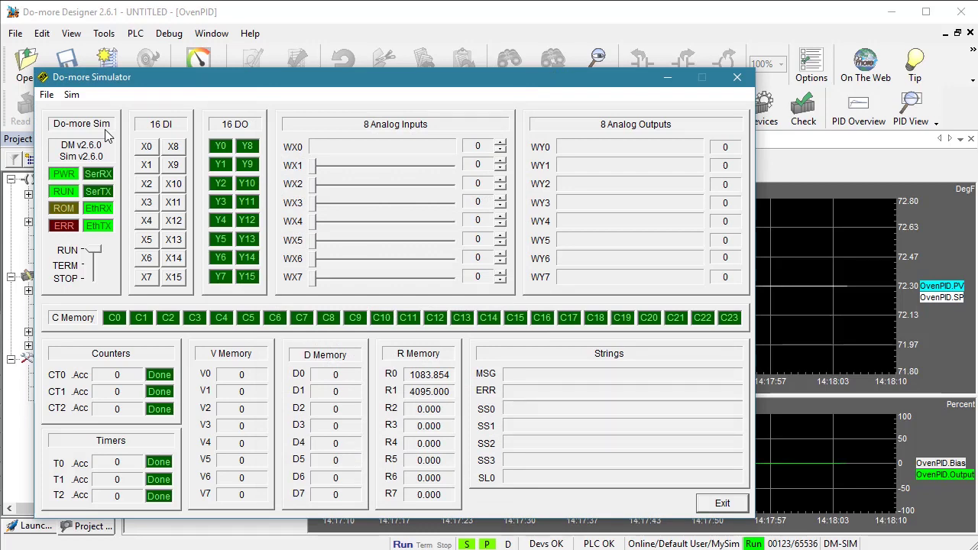
pyautogui.moveTo(252, 82); pyautogui.dragTo(225, 103)
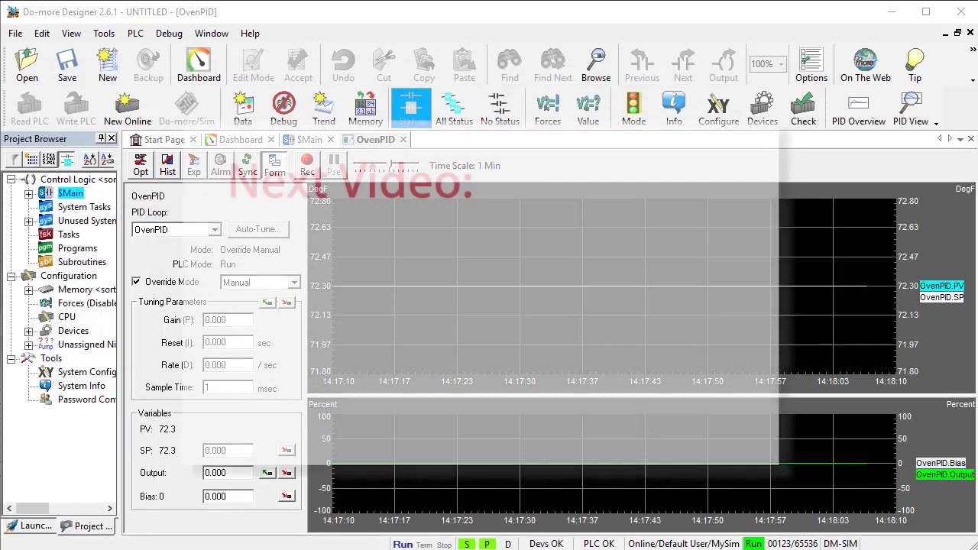